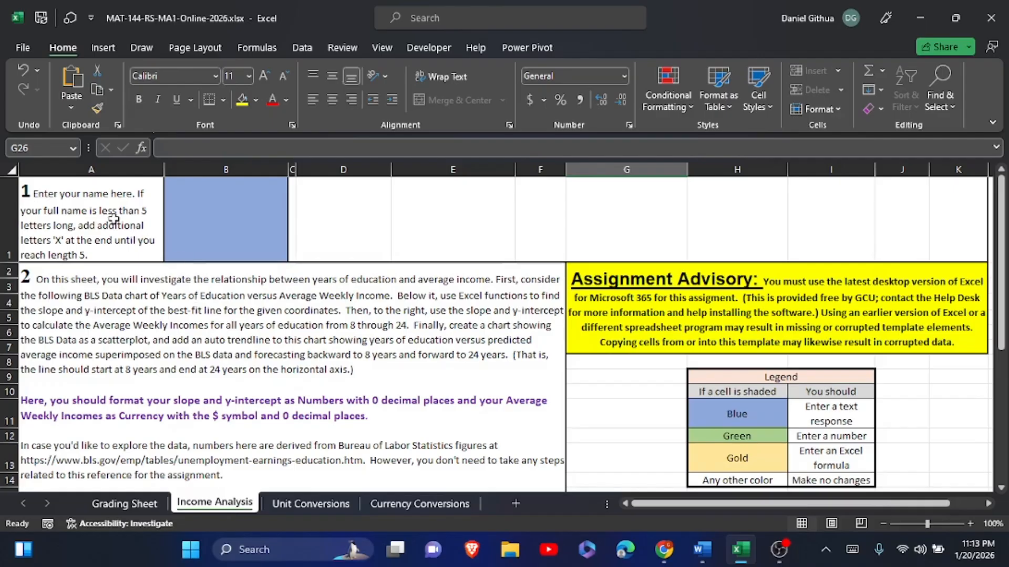
# Step: Enter your full name in cell B1, then scroll down to the BLS data rows
pyautogui.click(202, 211)
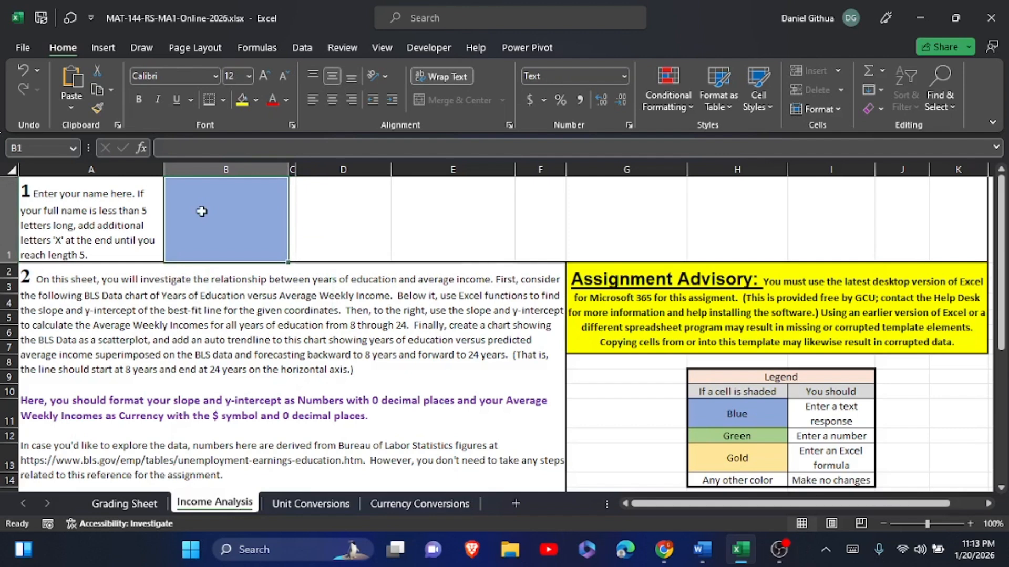
pyautogui.write('Daniel Githua')
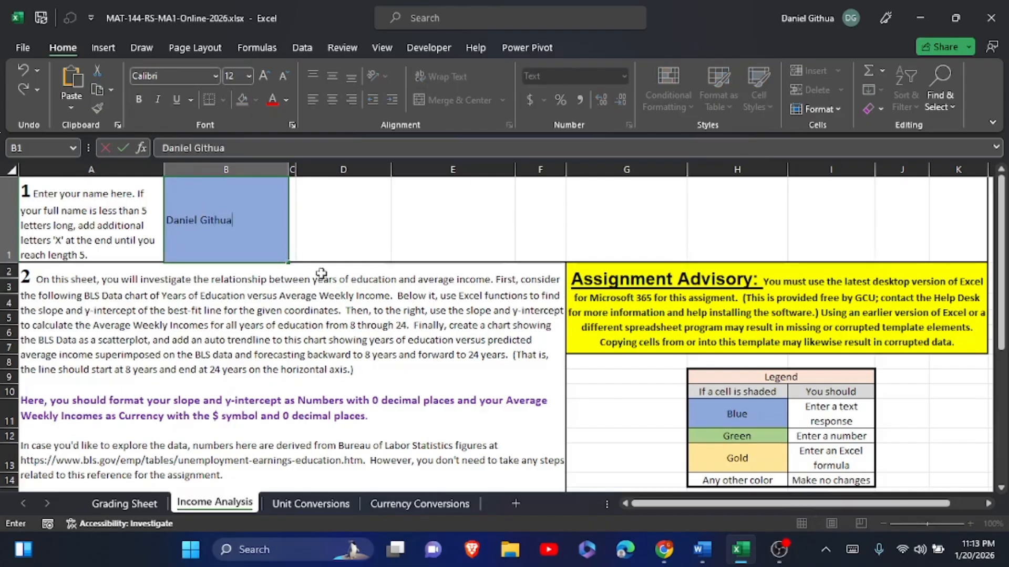
pyautogui.click(366, 231)
pyautogui.scroll(-4, 367, 234)
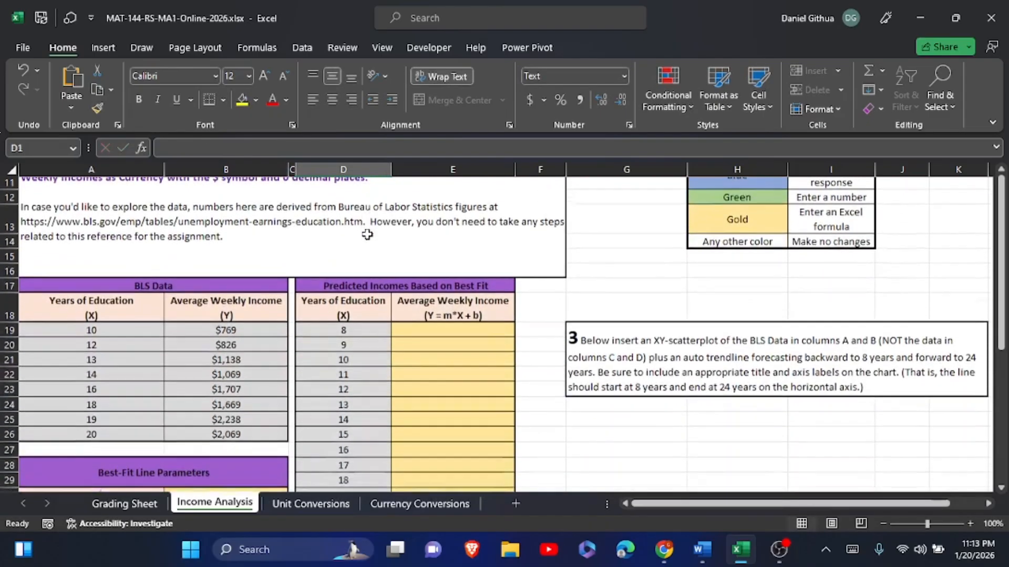
pyautogui.scroll(-1, 150, 345)
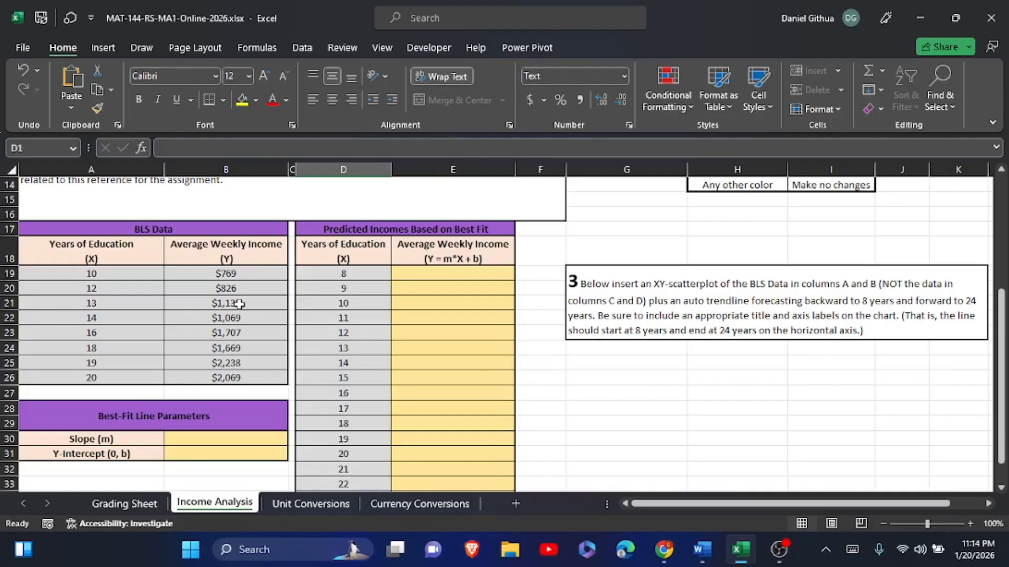
pyautogui.scroll(4, 239, 304)
pyautogui.scroll(-3, 239, 304)
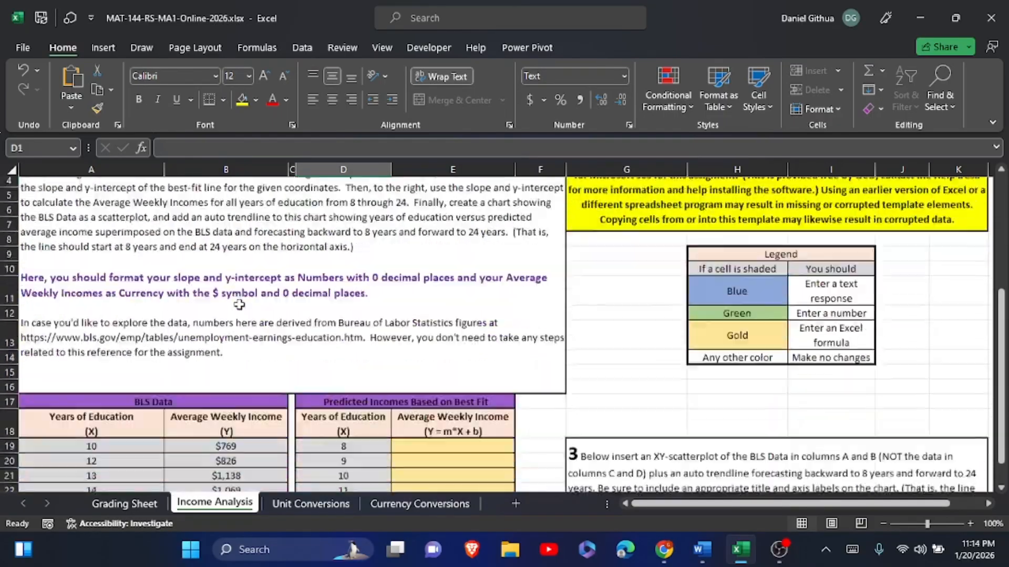
pyautogui.scroll(-1, 239, 303)
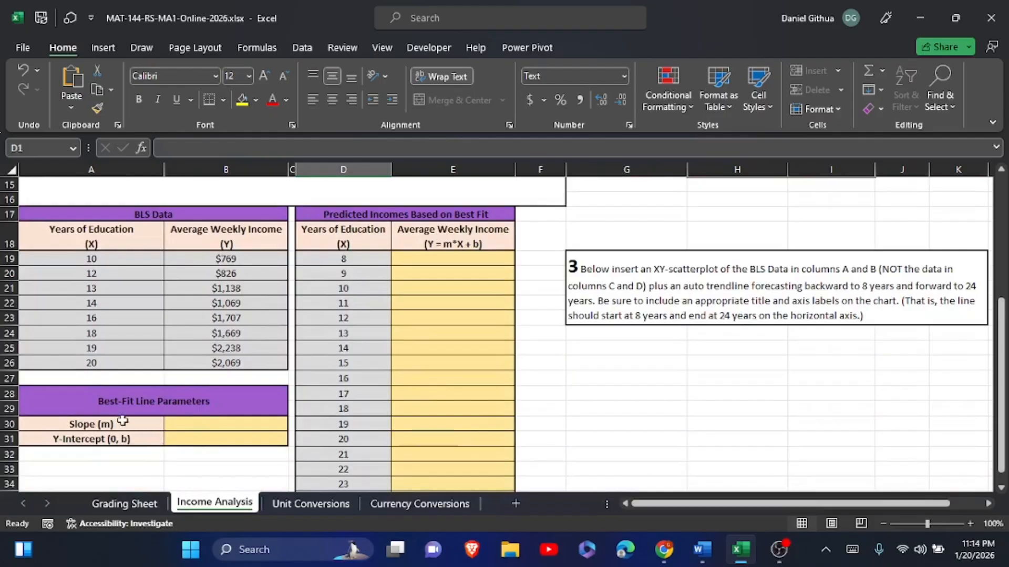
# Step: Enter =SLOPE(B19:B26,A19:A26) in cell B30, returning a slope of 151
pyautogui.click(177, 423)
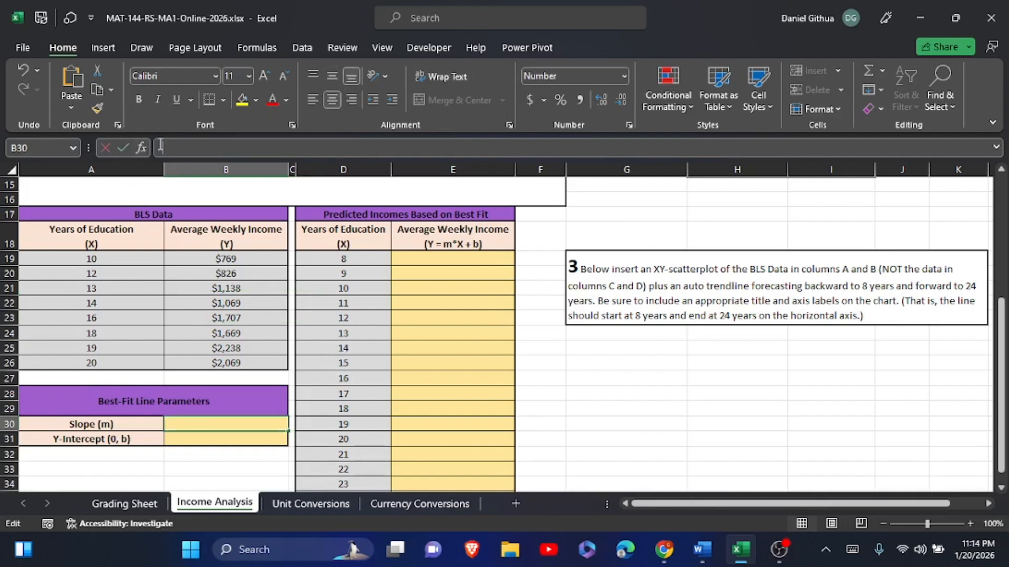
pyautogui.click(141, 148)
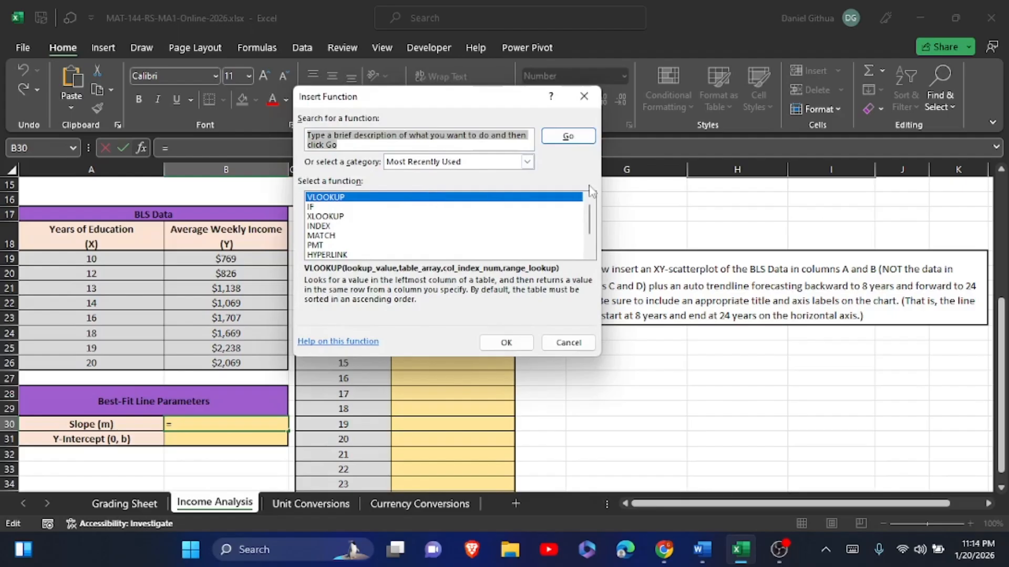
pyautogui.click(598, 97)
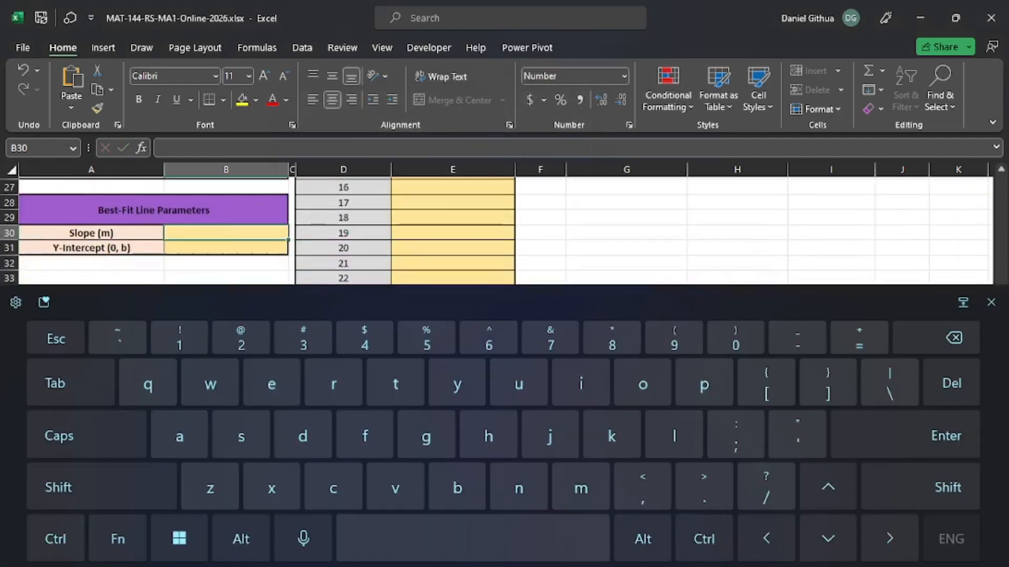
pyautogui.write('=slop')
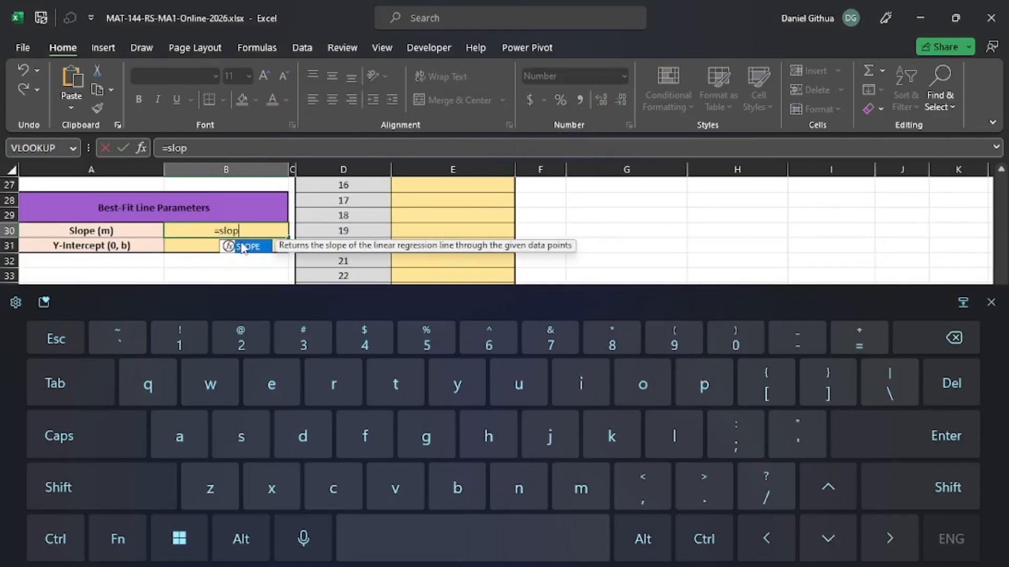
pyautogui.doubleClick(248, 247)
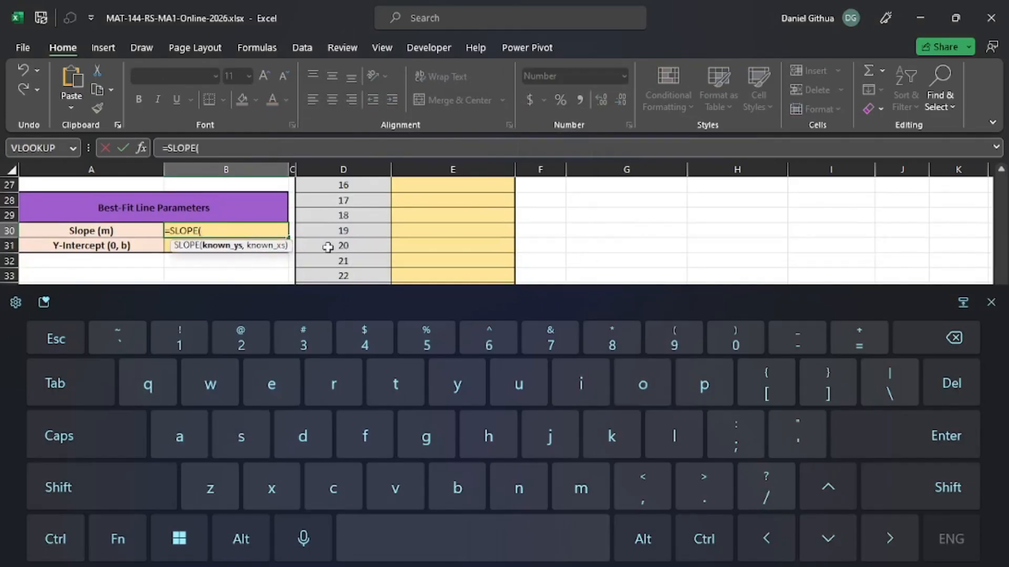
pyautogui.click(990, 302)
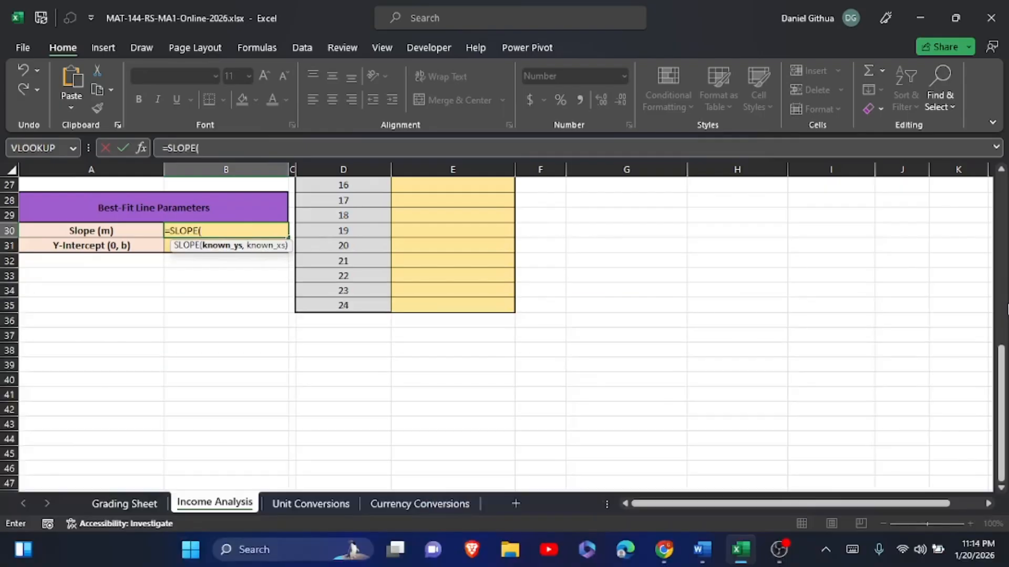
pyautogui.moveTo(1002, 371); pyautogui.dragTo(1005, 316)
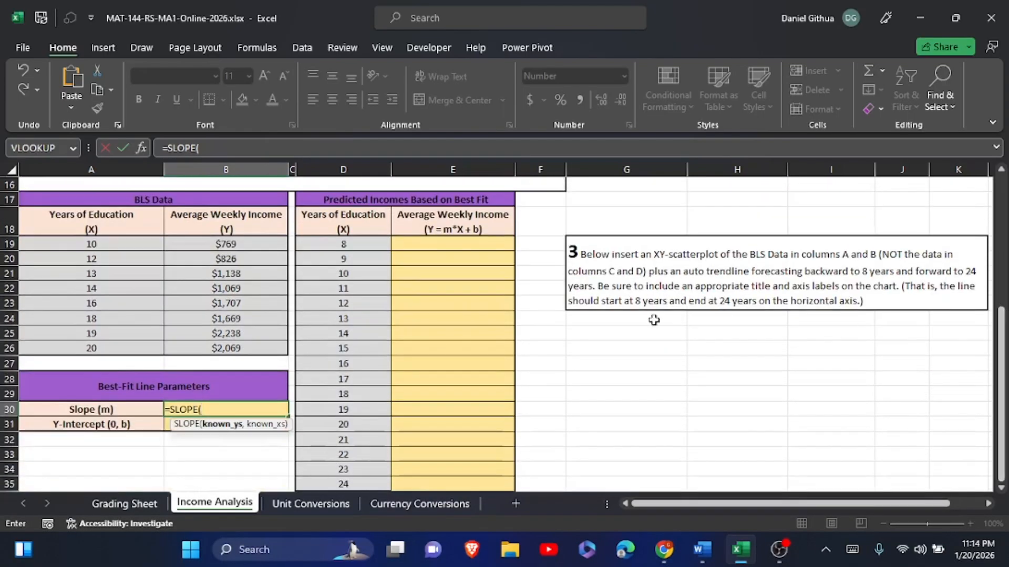
pyautogui.moveTo(234, 246); pyautogui.dragTo(235, 348)
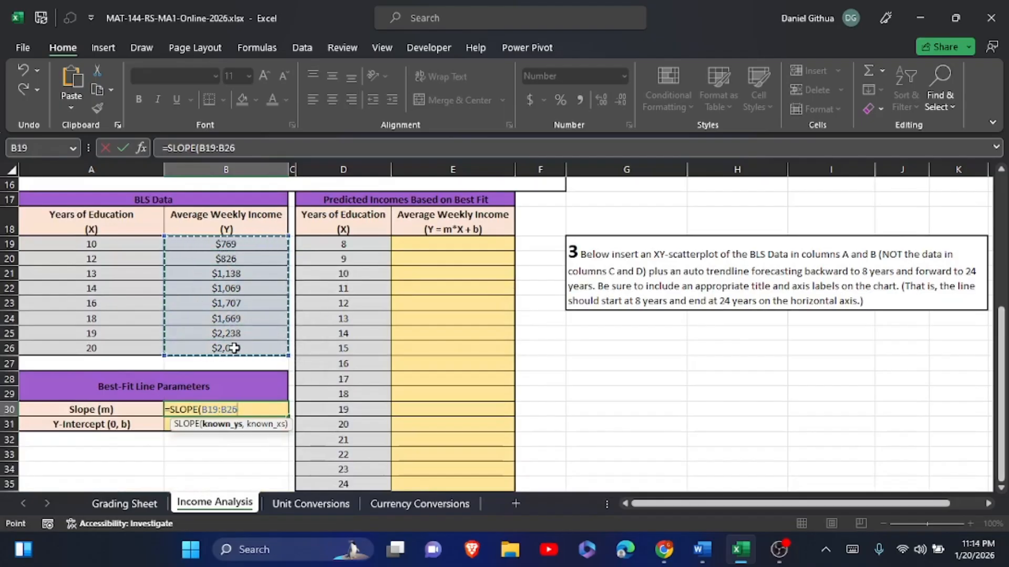
pyautogui.write(',')
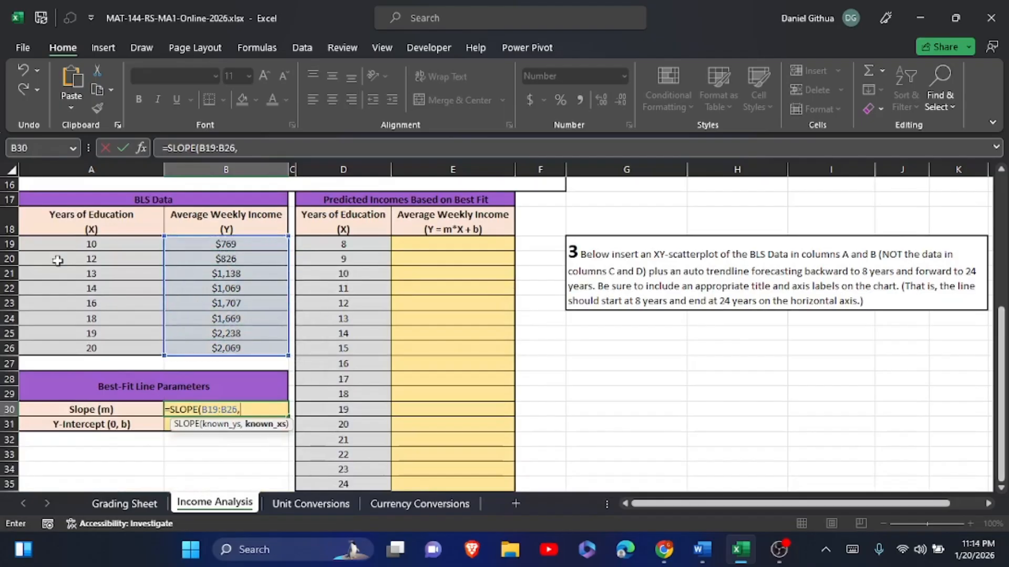
pyautogui.moveTo(69, 242); pyautogui.dragTo(78, 344)
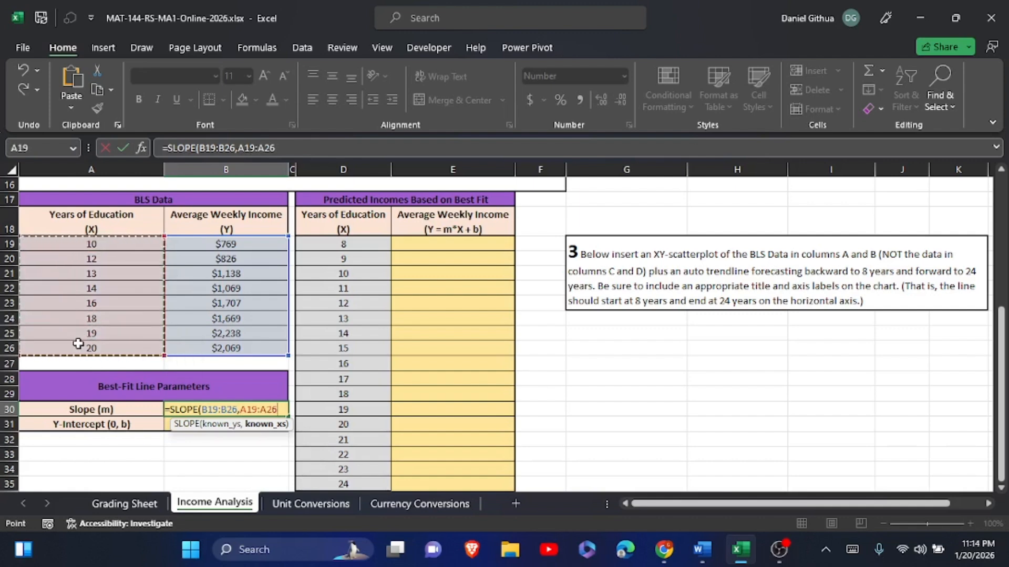
pyautogui.click(124, 150)
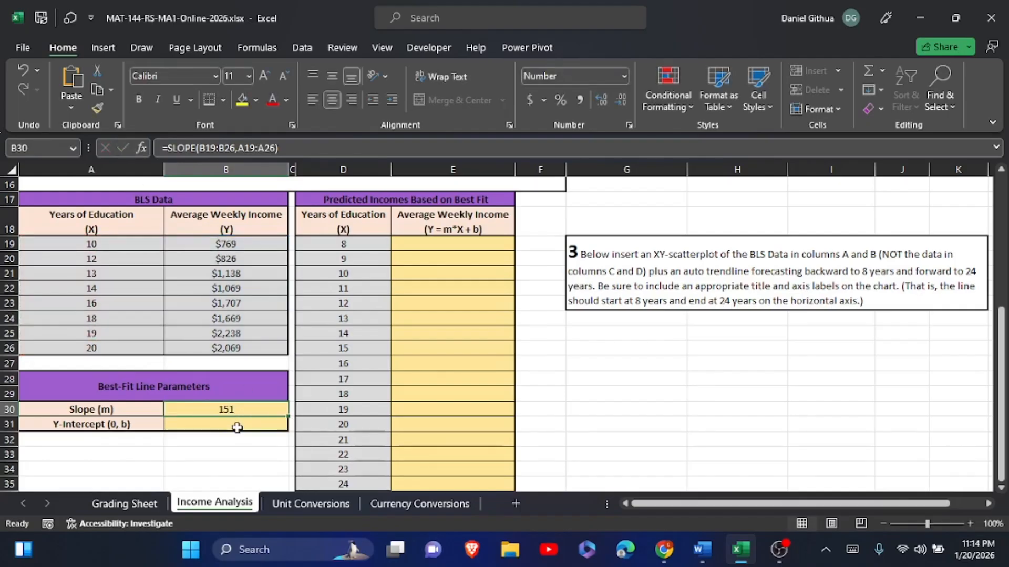
# Step: Enter =INTERCEPT(B19:B26,A19:A26) in B31, returning -860, and recheck B30's slope formula
pyautogui.click(221, 428)
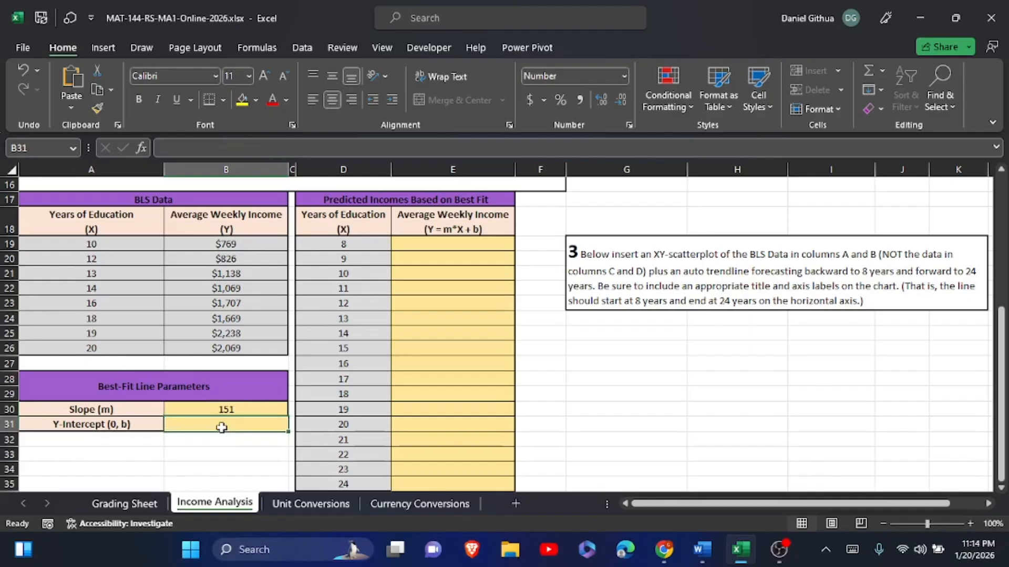
pyautogui.click(221, 427)
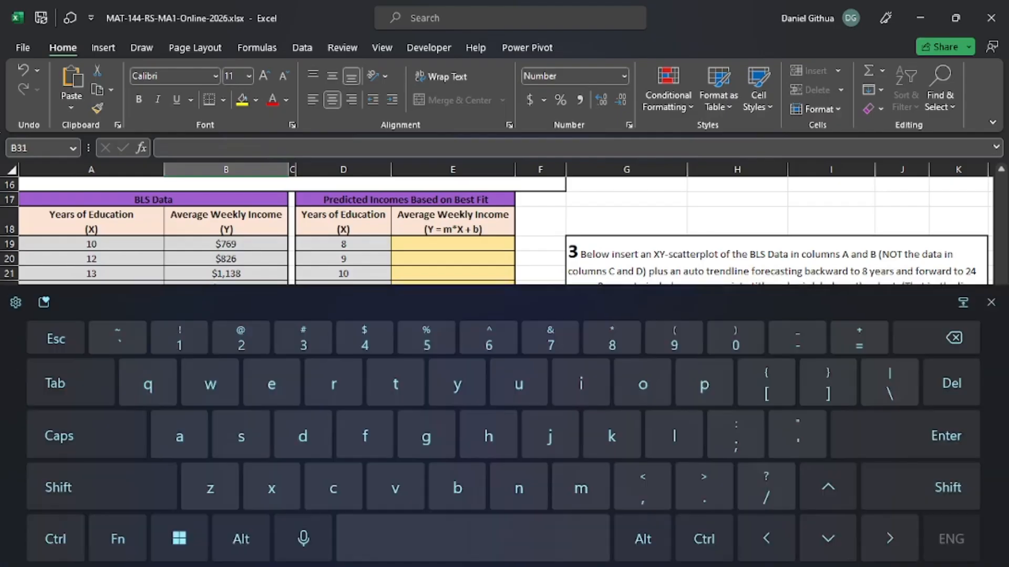
pyautogui.write('=in')
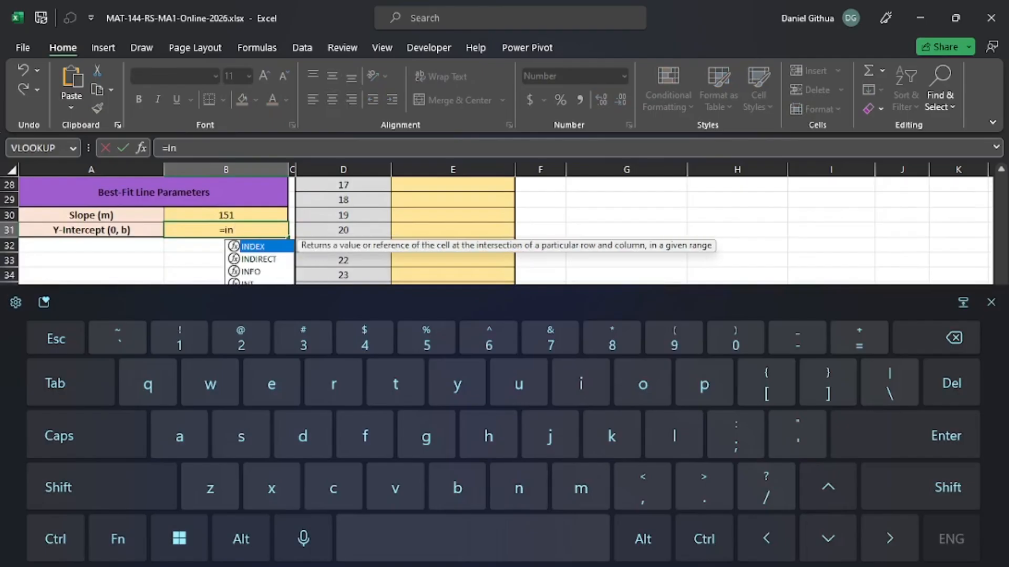
pyautogui.write('t')
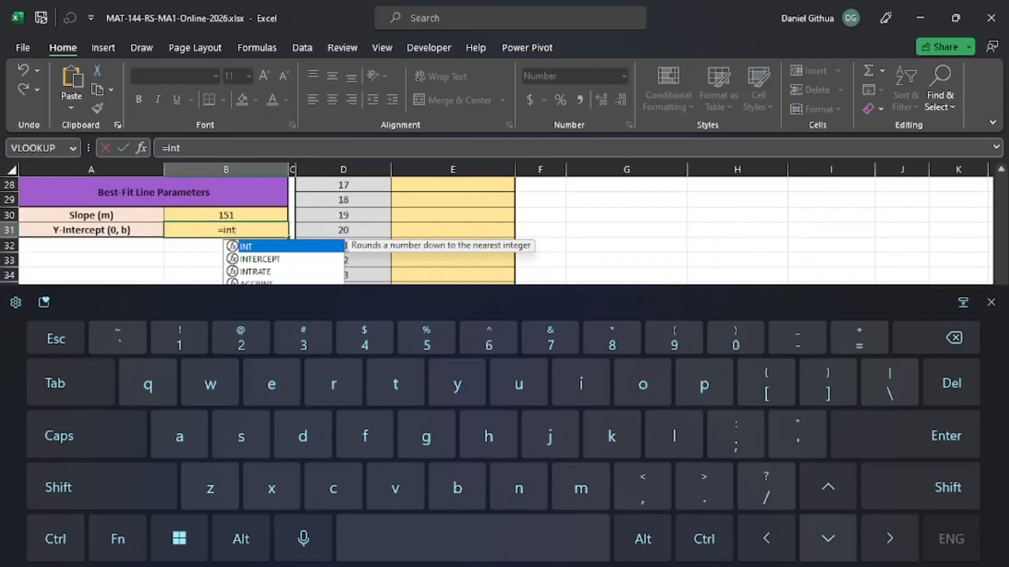
pyautogui.doubleClick(276, 263)
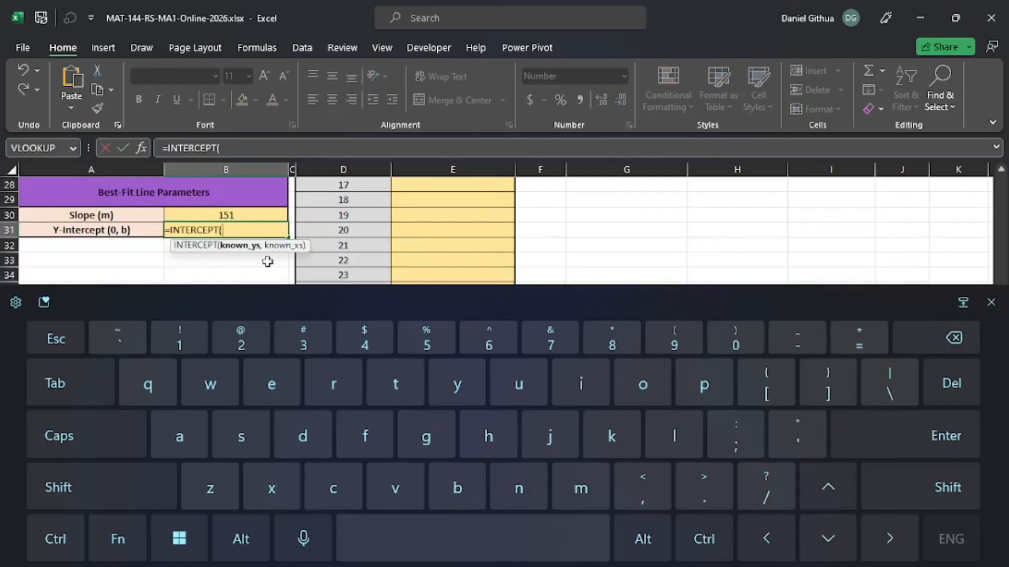
pyautogui.click(990, 299)
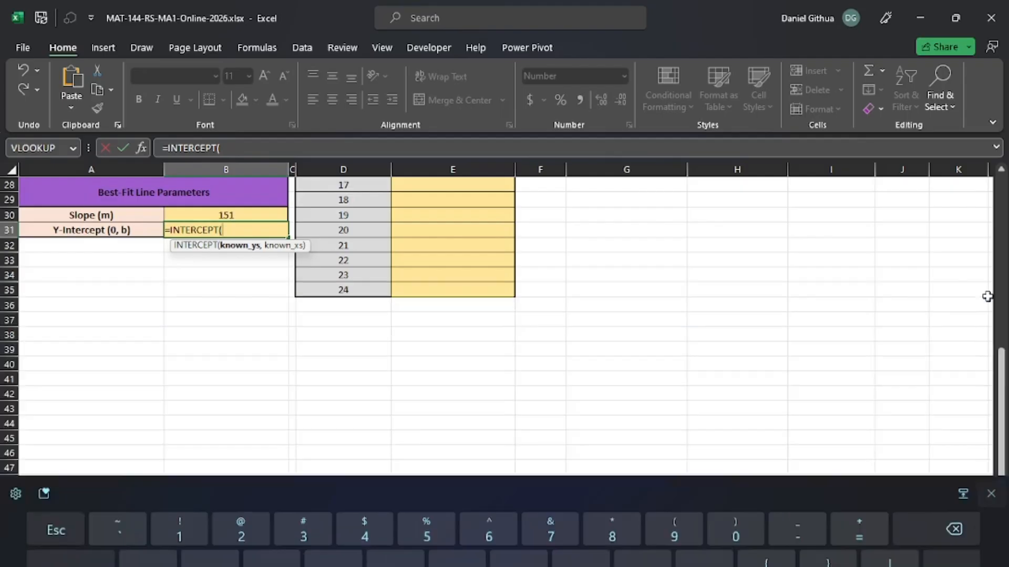
pyautogui.moveTo(1001, 370); pyautogui.dragTo(1001, 336)
pyautogui.moveTo(234, 215); pyautogui.dragTo(234, 315)
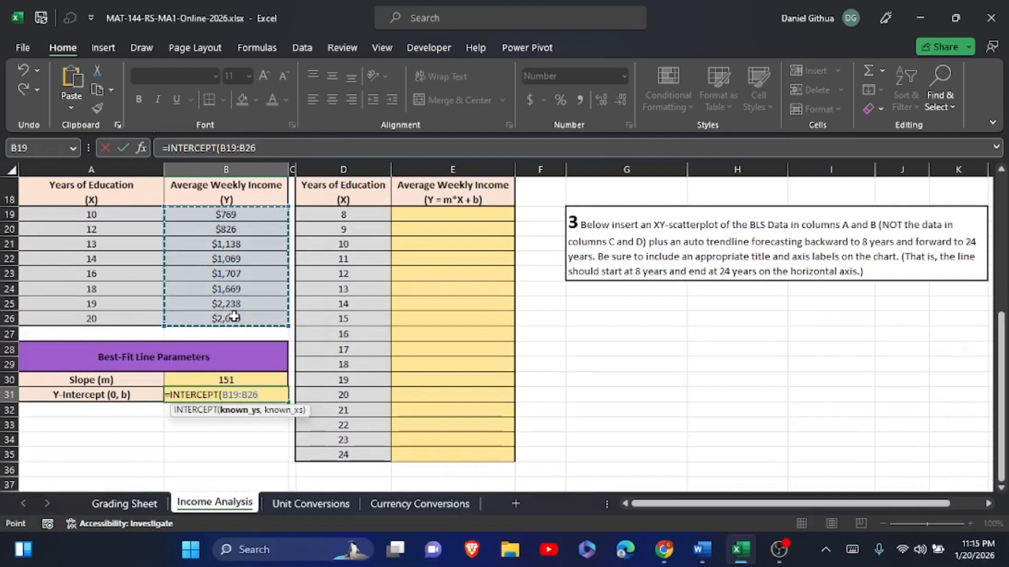
pyautogui.write(',')
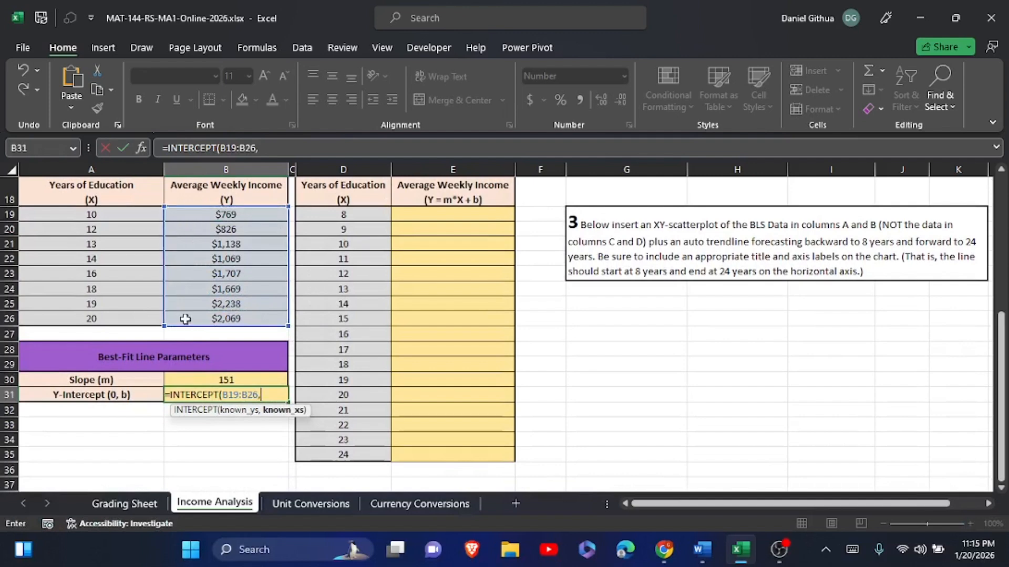
pyautogui.click(68, 214)
pyautogui.moveTo(71, 229); pyautogui.dragTo(80, 315)
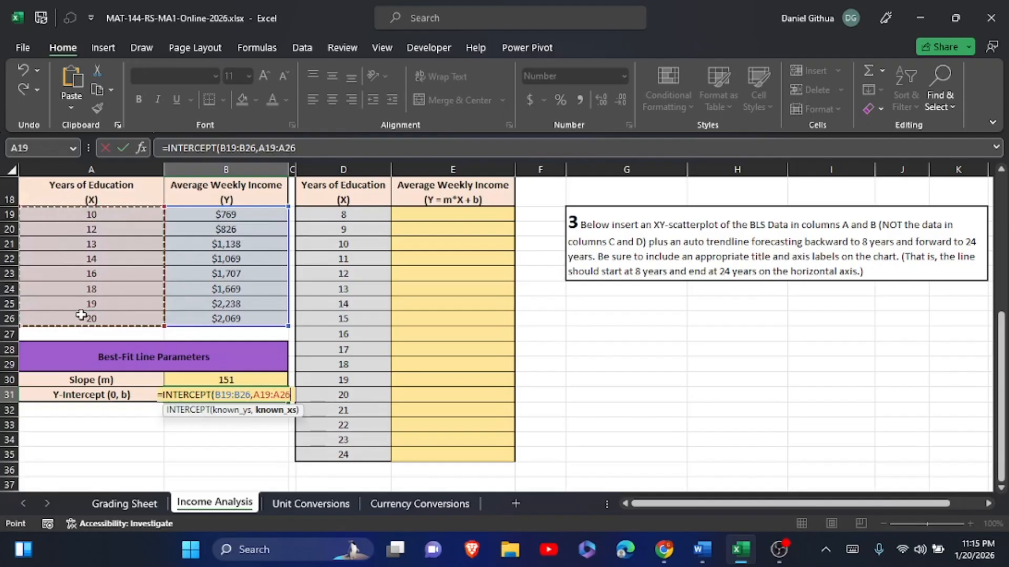
pyautogui.click(126, 150)
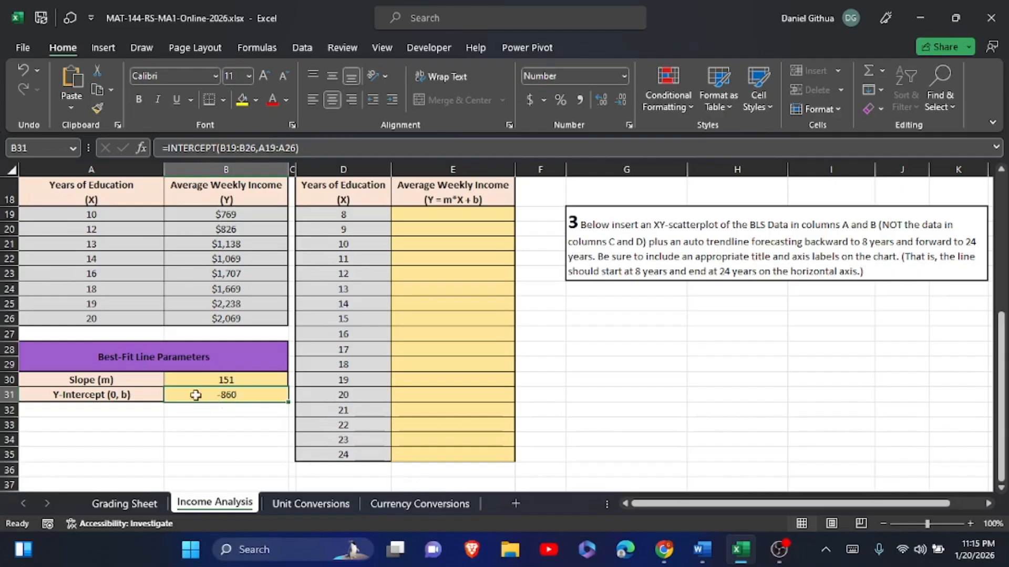
pyautogui.click(260, 375)
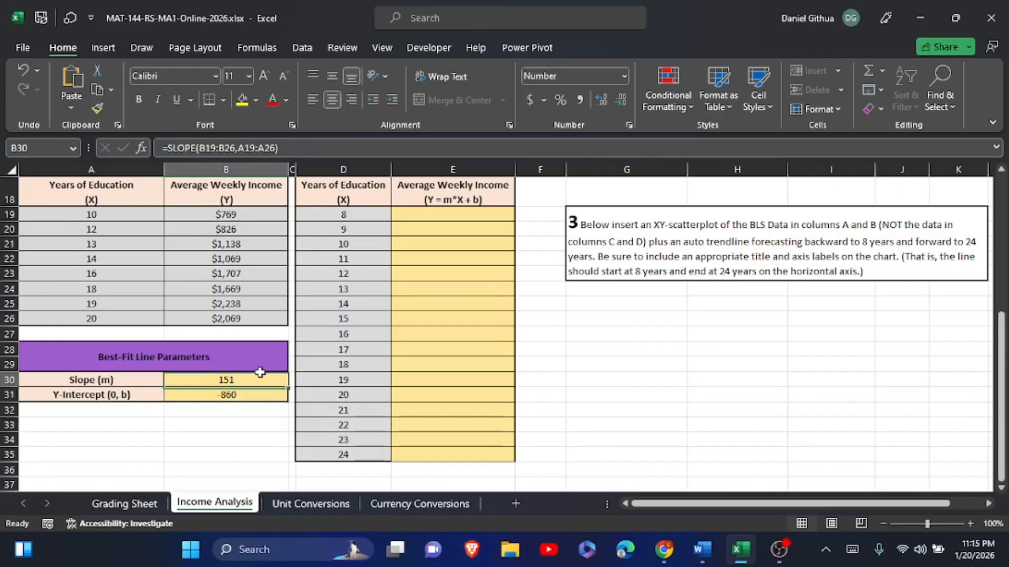
pyautogui.click(246, 396)
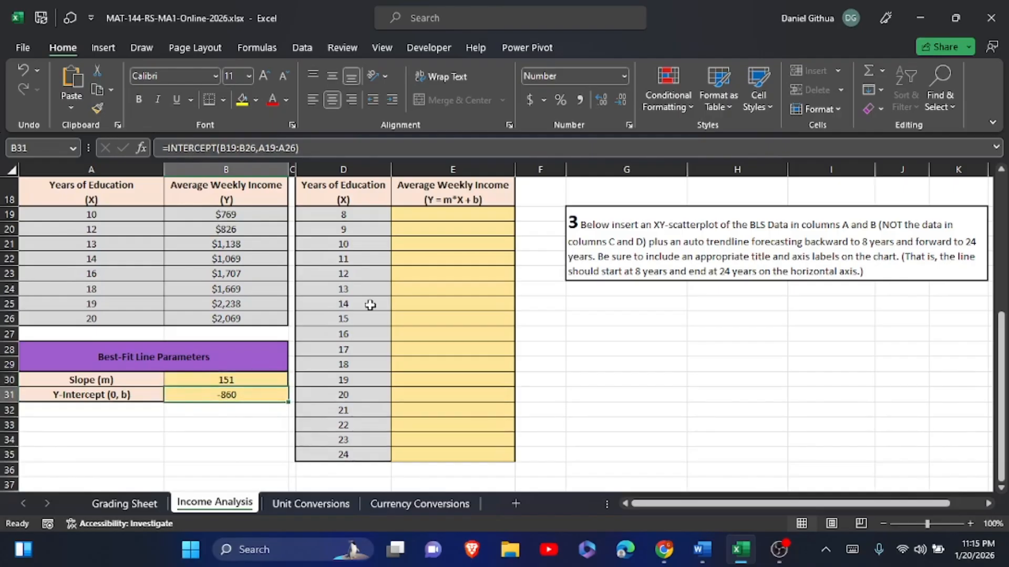
pyautogui.scroll(2, 472, 249)
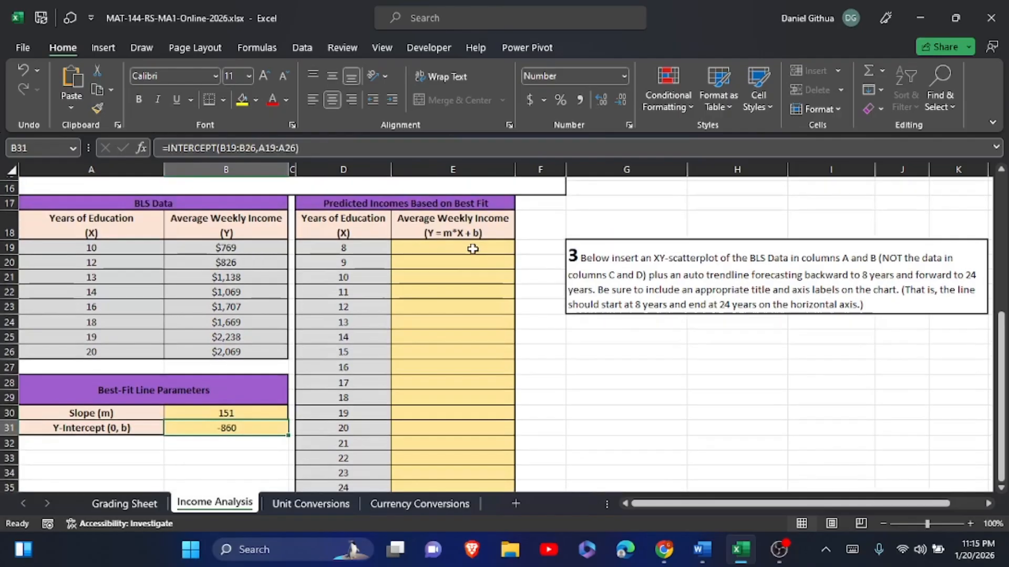
pyautogui.scroll(1, 472, 249)
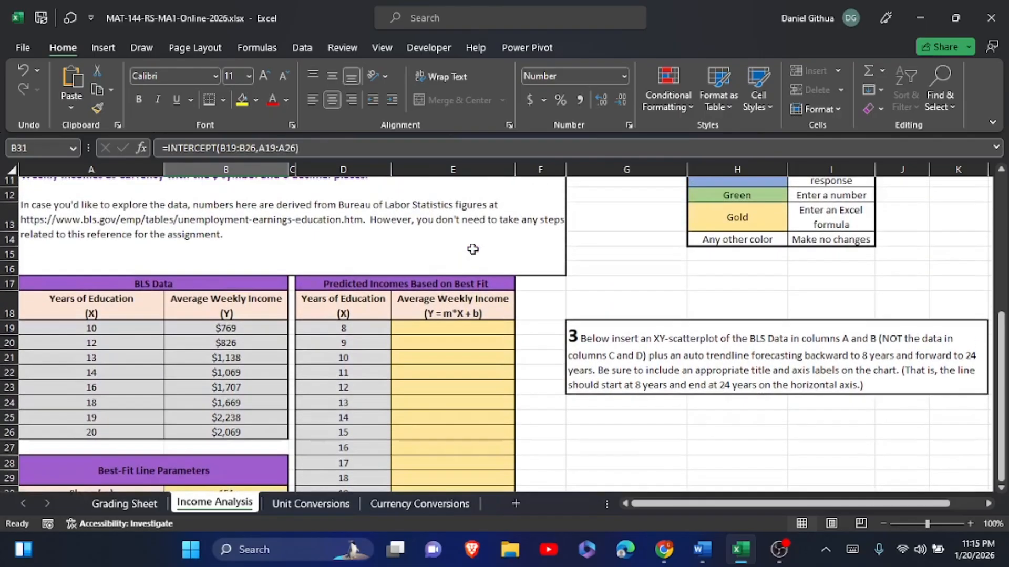
pyautogui.scroll(-1, 472, 249)
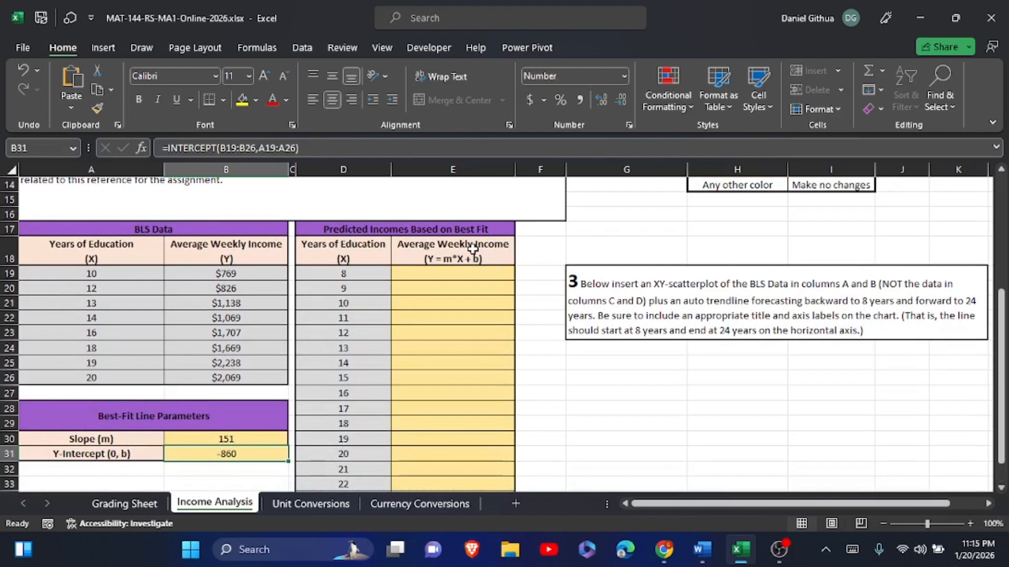
pyautogui.click(444, 273)
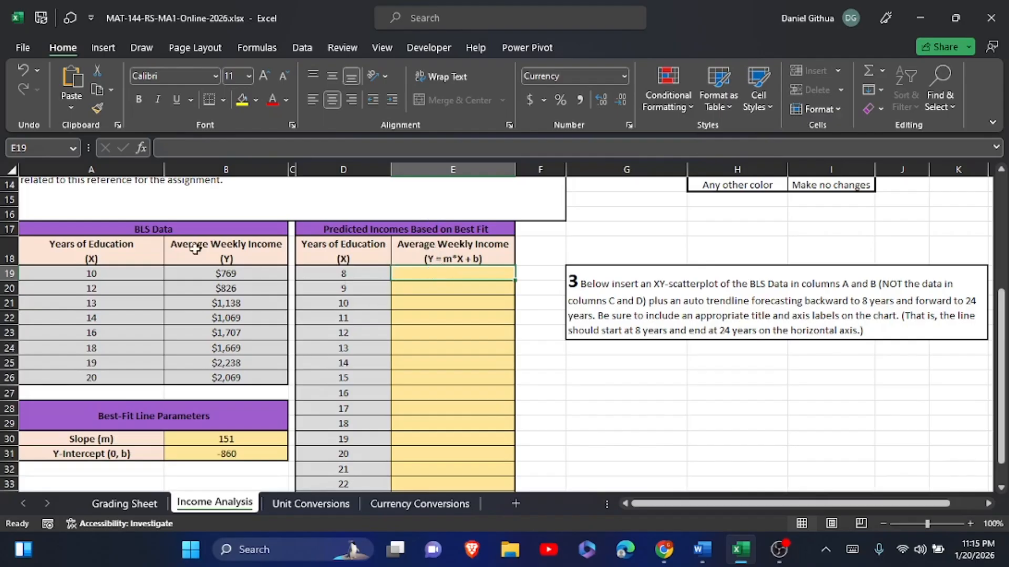
pyautogui.click(342, 274)
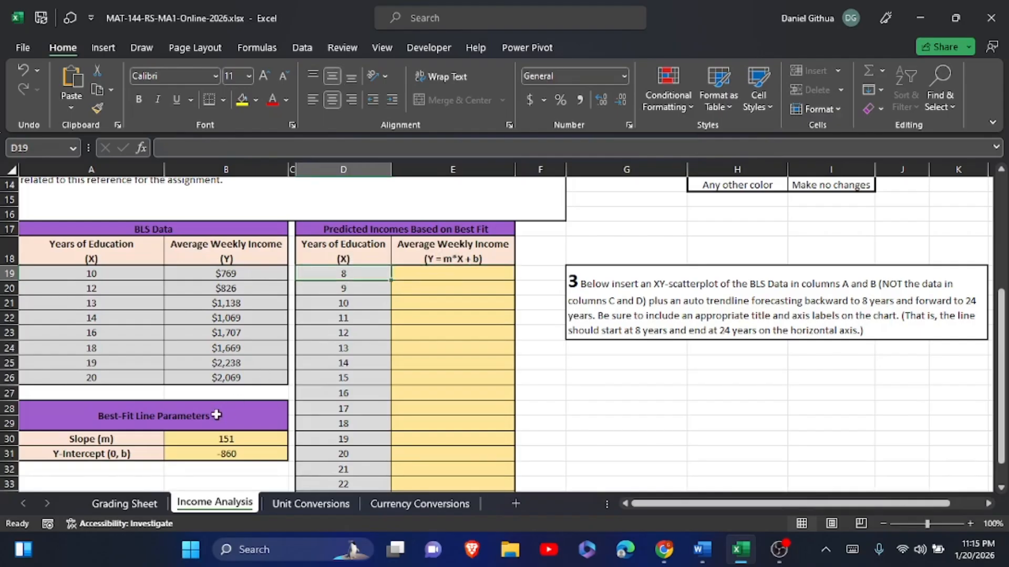
pyautogui.click(199, 436)
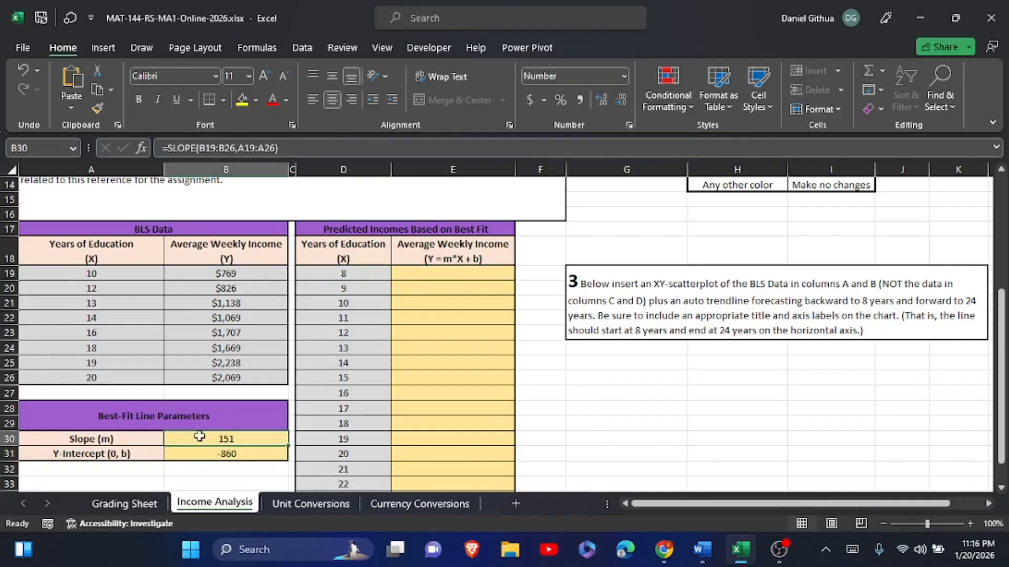
pyautogui.click(473, 263)
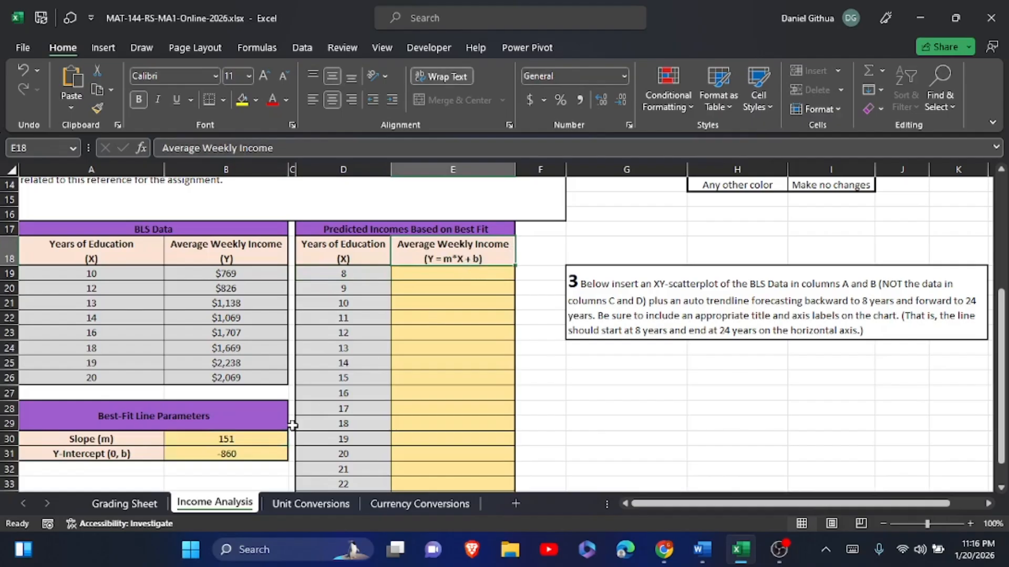
pyautogui.click(217, 454)
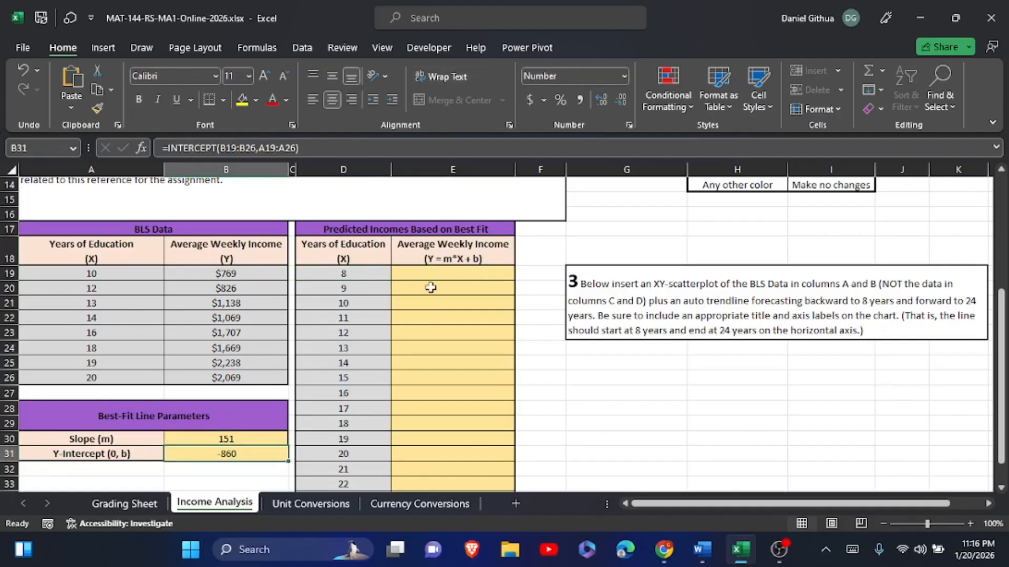
# Step: Start E19's formula with the absolute slope reference $B$30
pyautogui.click(440, 274)
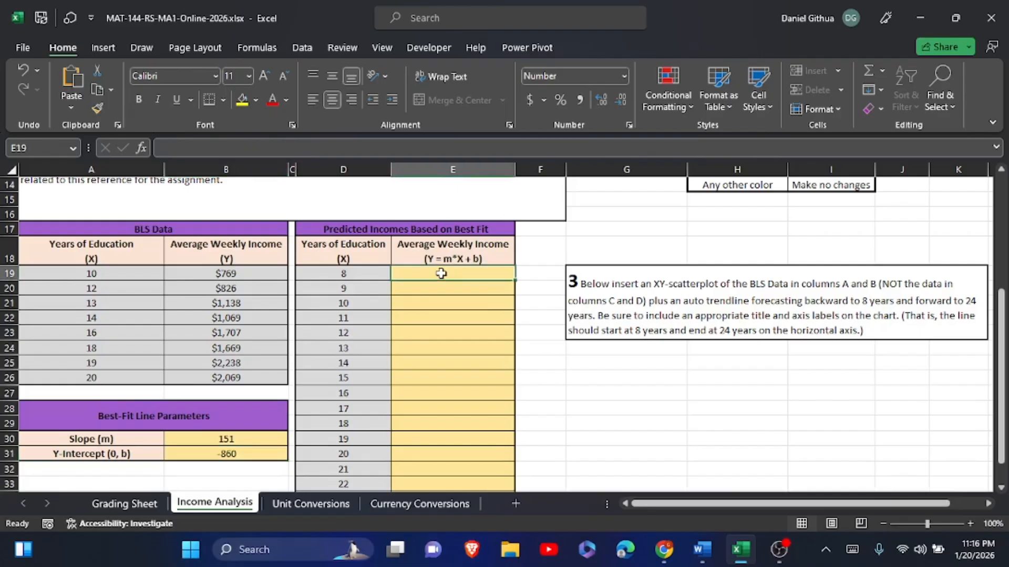
pyautogui.click(852, 550)
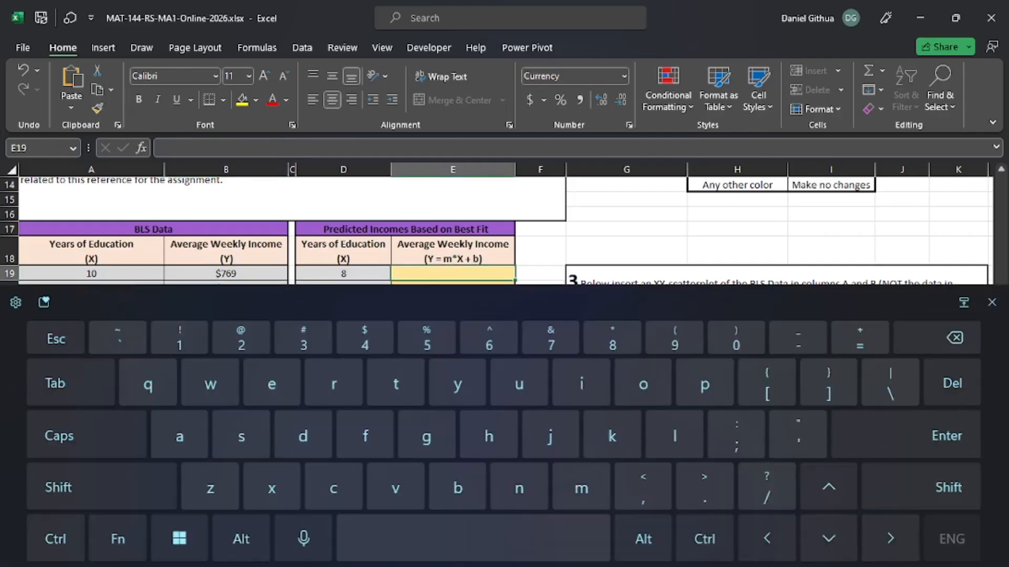
pyautogui.write('=')
pyautogui.click(991, 302)
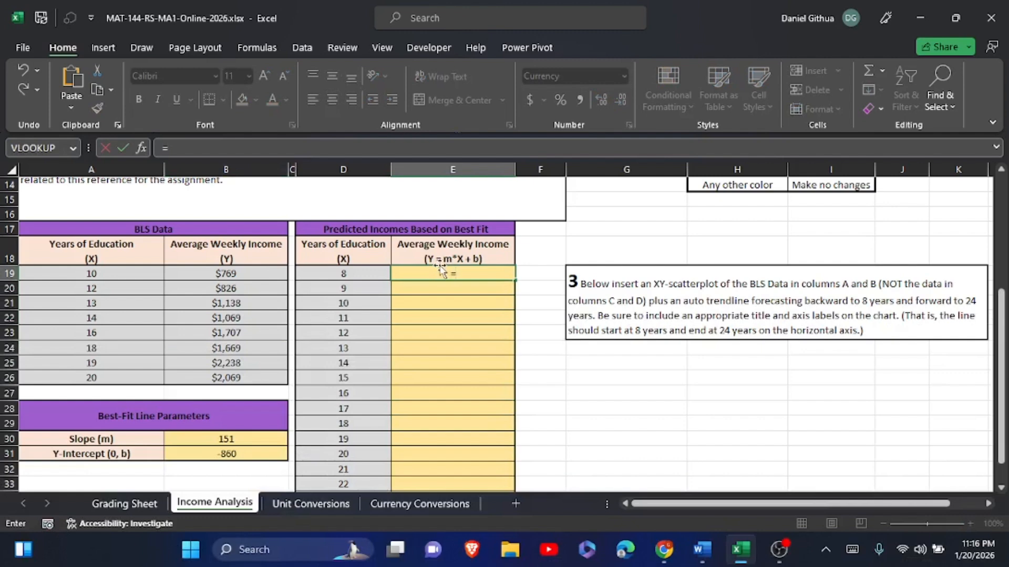
pyautogui.click(202, 437)
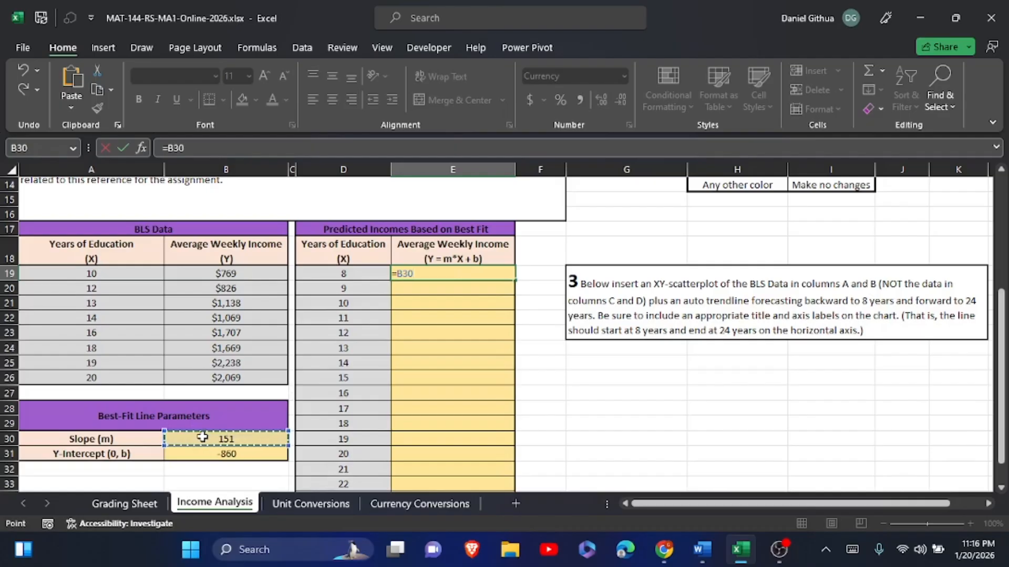
pyautogui.press('F4')
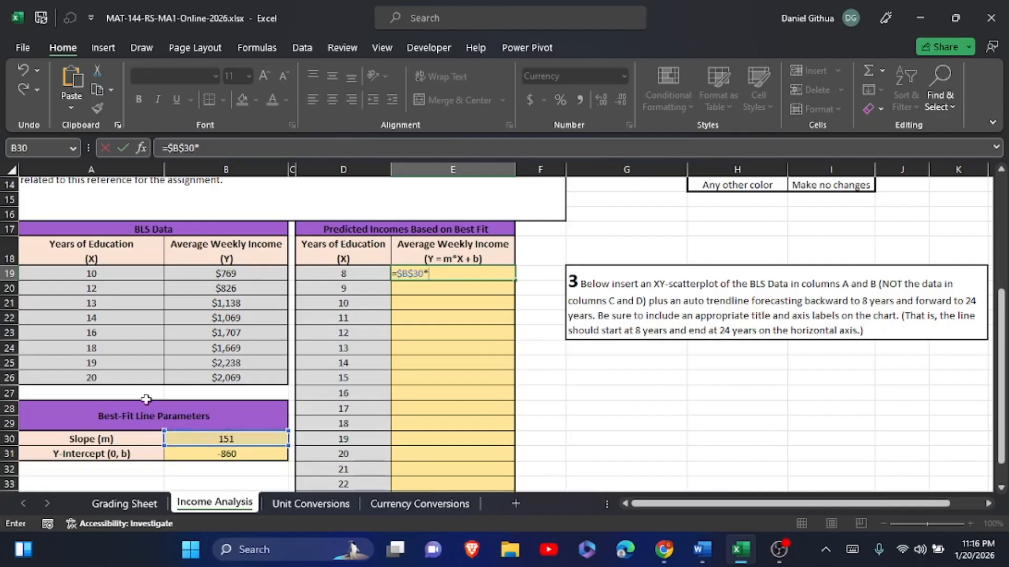
# Step: Complete E19 as =$B$30*D19+$B$31, predicting $344 for 8 years
pyautogui.write('*')
pyautogui.click(343, 273)
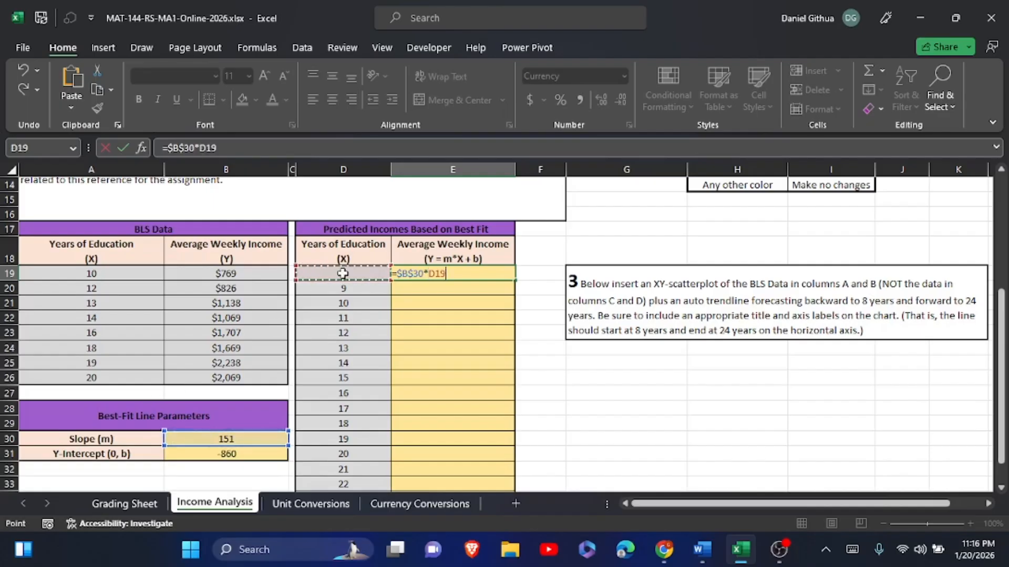
pyautogui.click(852, 550)
pyautogui.click(920, 487)
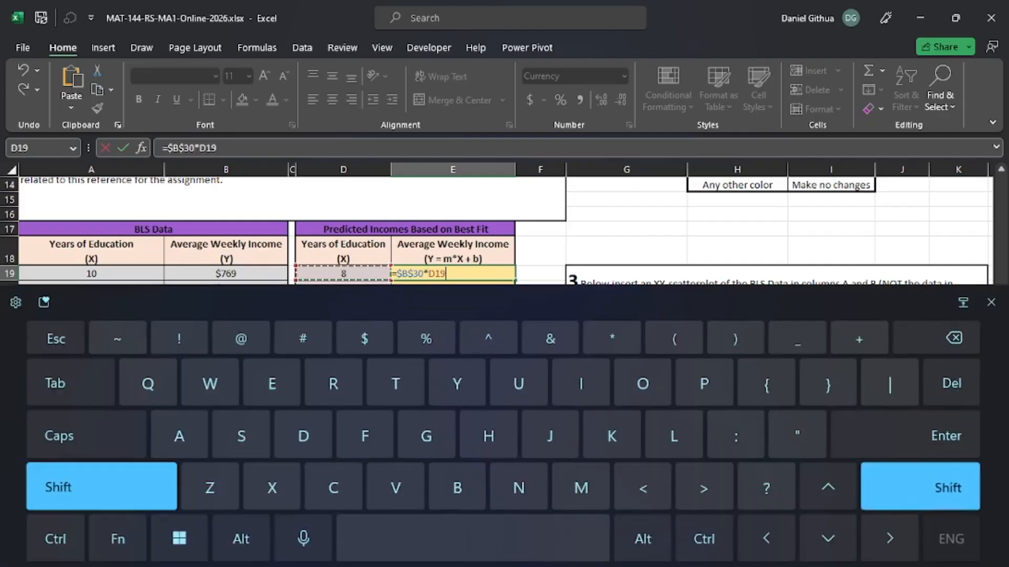
pyautogui.click(859, 339)
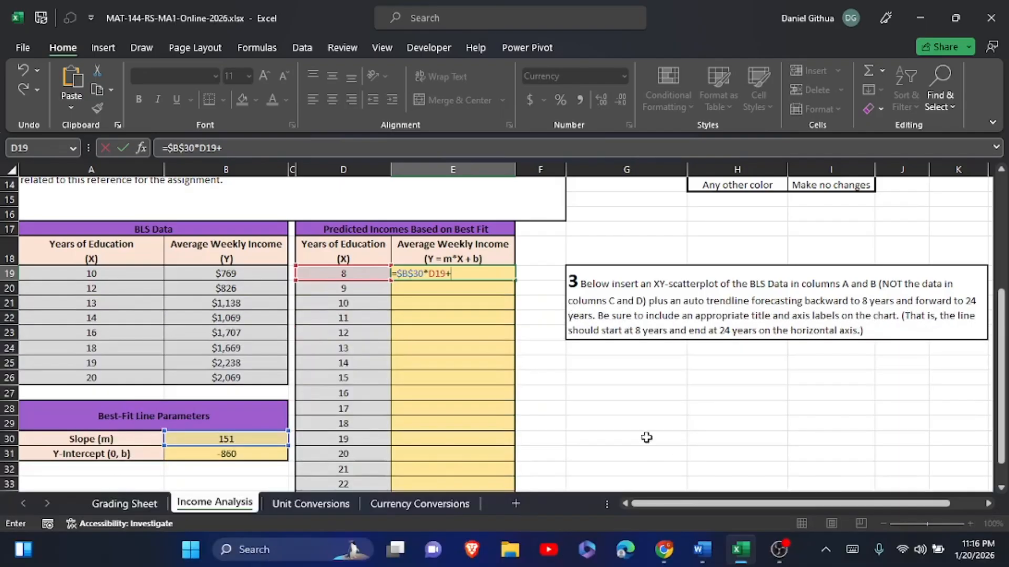
pyautogui.click(229, 456)
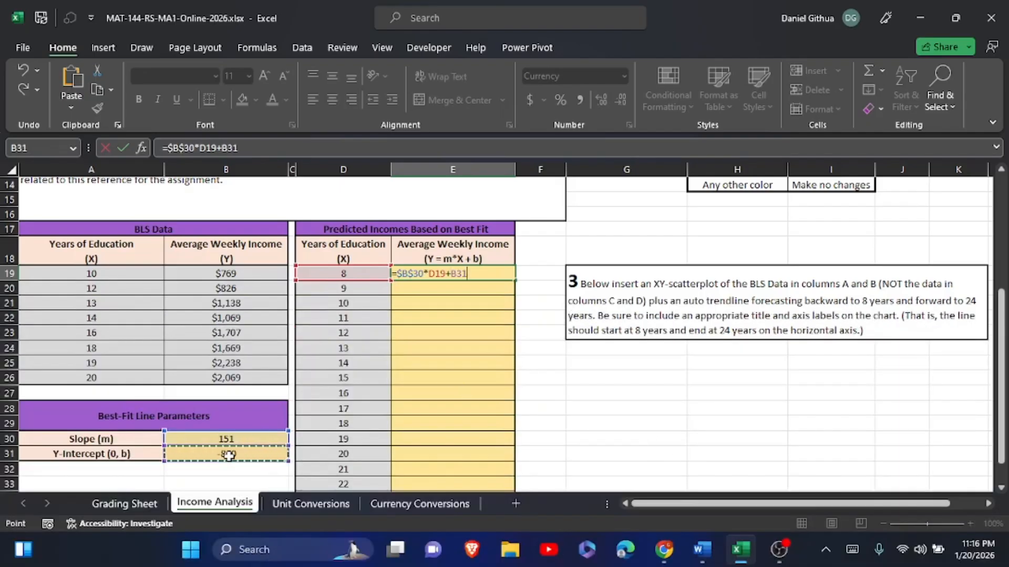
pyautogui.press('F4')
pyautogui.click(124, 147)
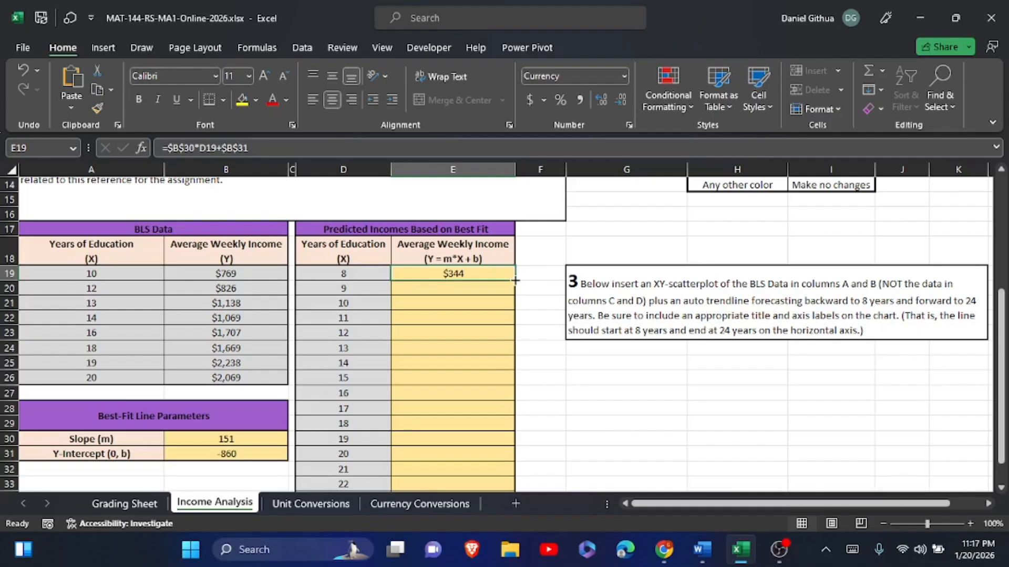
# Step: Fill E19's prediction formula down to E35 and confirm $2,753 at 24 years
pyautogui.moveTo(515, 281); pyautogui.dragTo(515, 282)
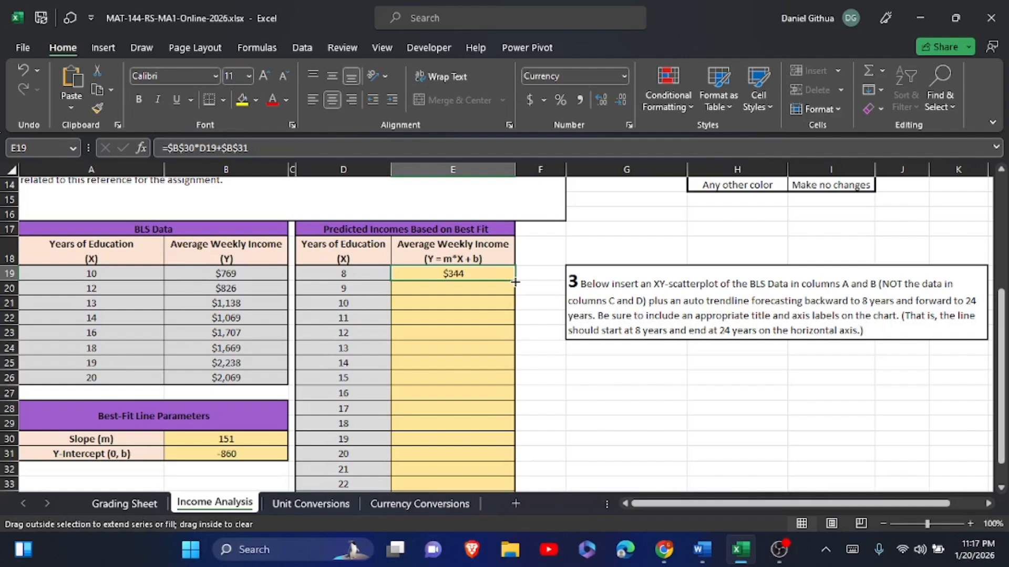
pyautogui.moveTo(515, 283); pyautogui.dragTo(511, 461)
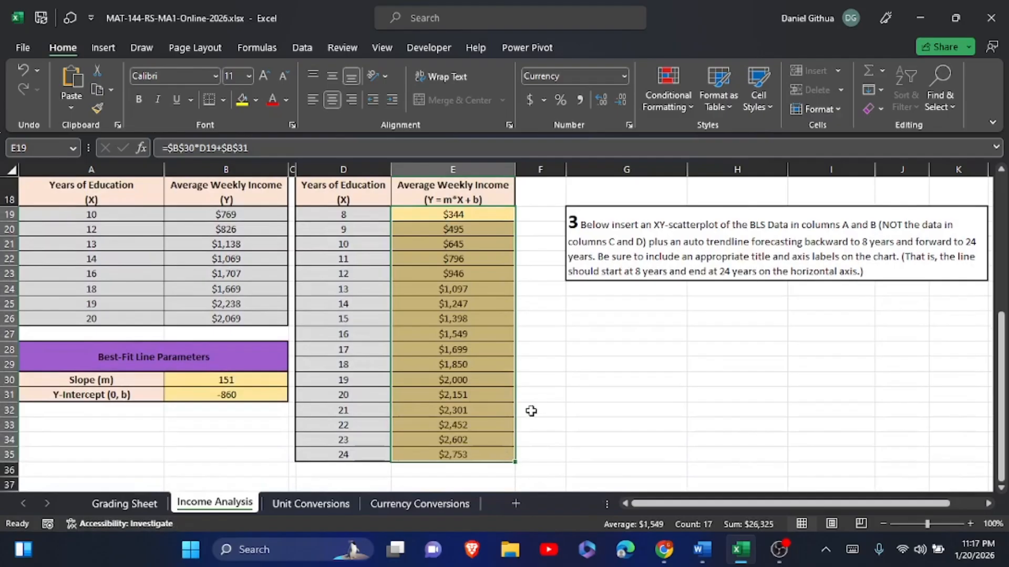
pyautogui.click(581, 420)
pyautogui.click(447, 459)
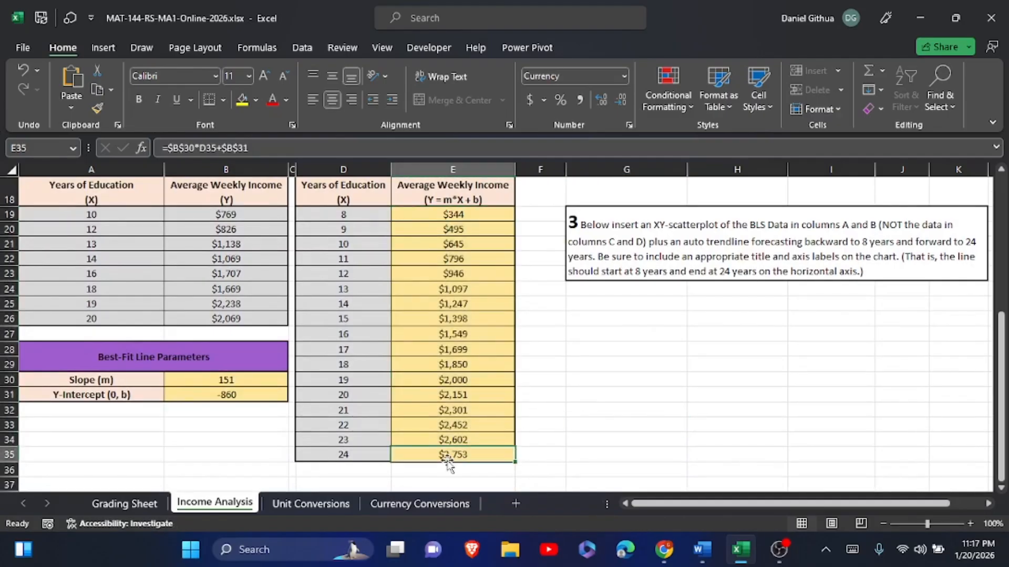
pyautogui.scroll(5, 447, 463)
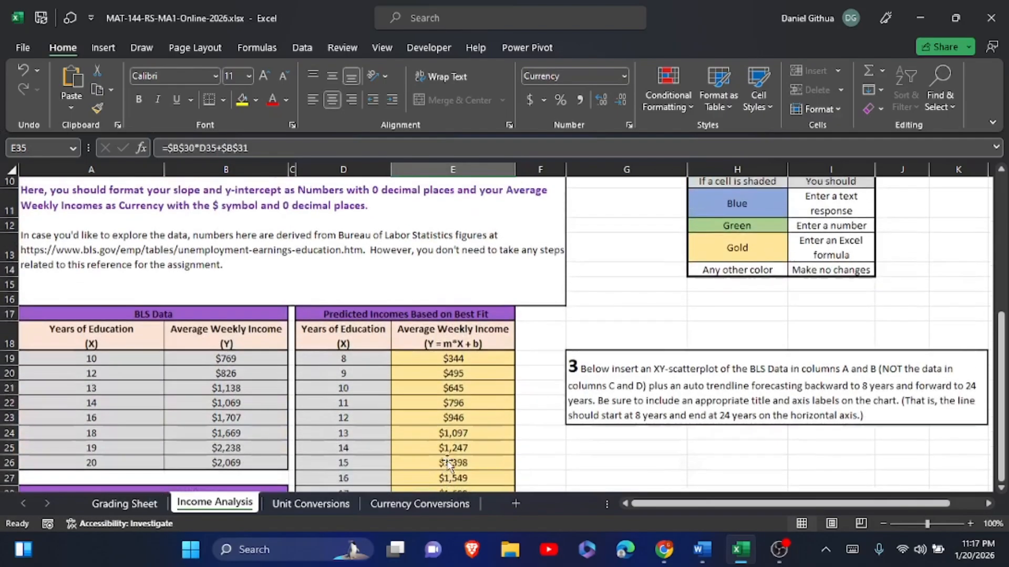
pyautogui.scroll(-2, 448, 462)
pyautogui.scroll(-4, 447, 463)
pyautogui.hscroll(3, 447, 462)
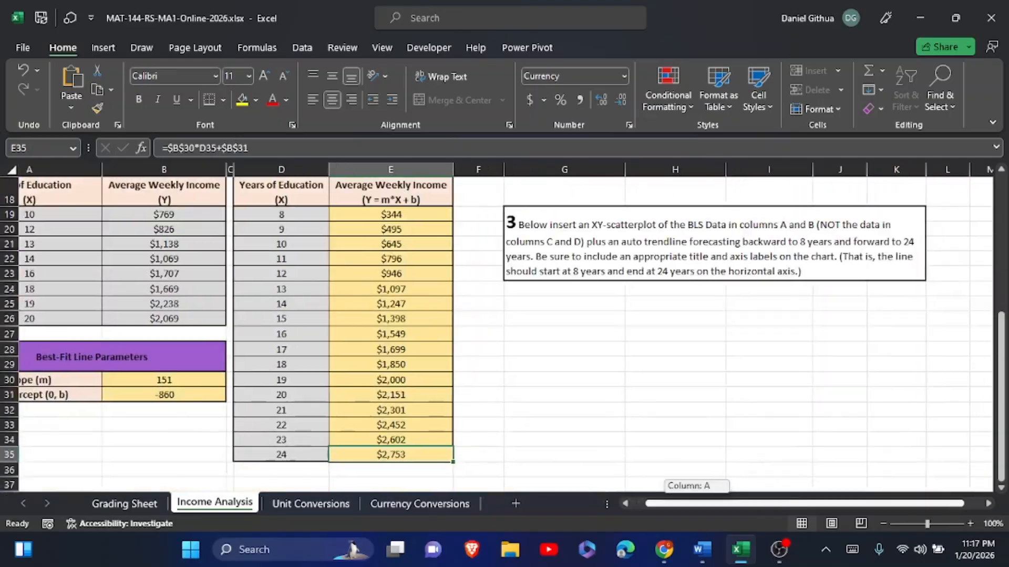
pyautogui.scroll(1, 495, 334)
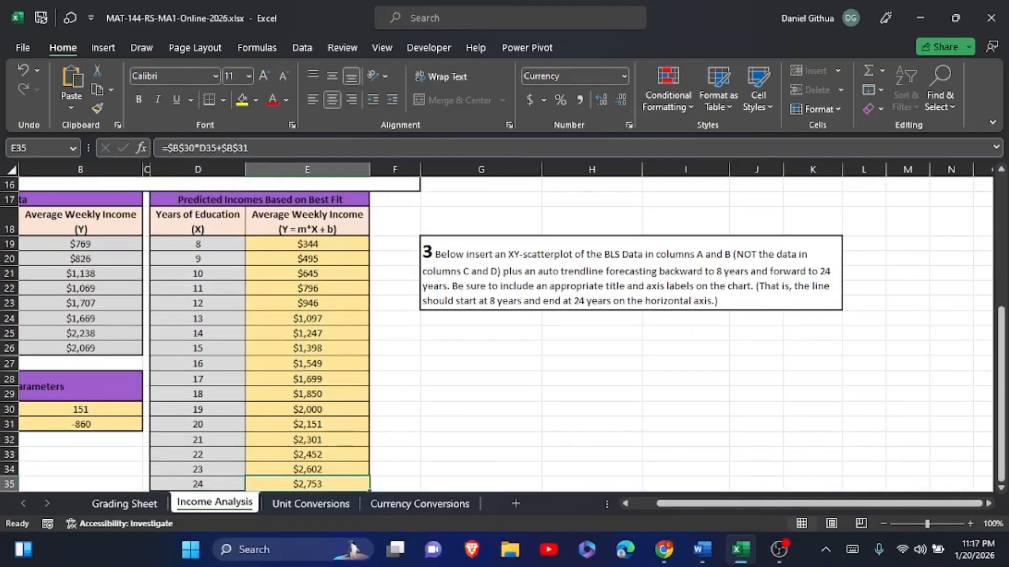
pyautogui.hscroll(-2, 506, 327)
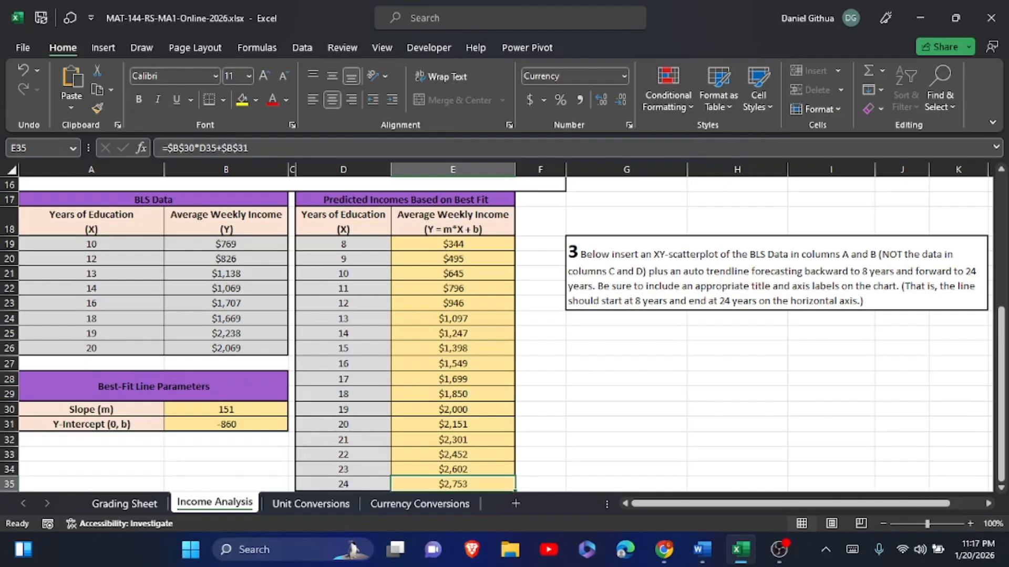
# Step: Insert an XY scatter chart of the BLS Data columns and reposition it on the sheet
pyautogui.click(91, 245)
pyautogui.moveTo(78, 227); pyautogui.dragTo(228, 352)
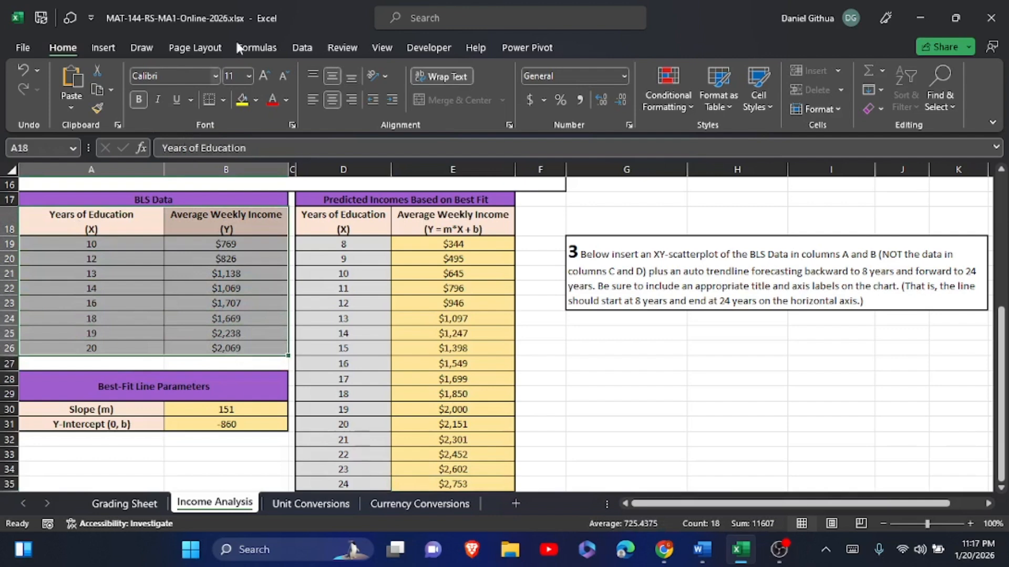
pyautogui.click(103, 51)
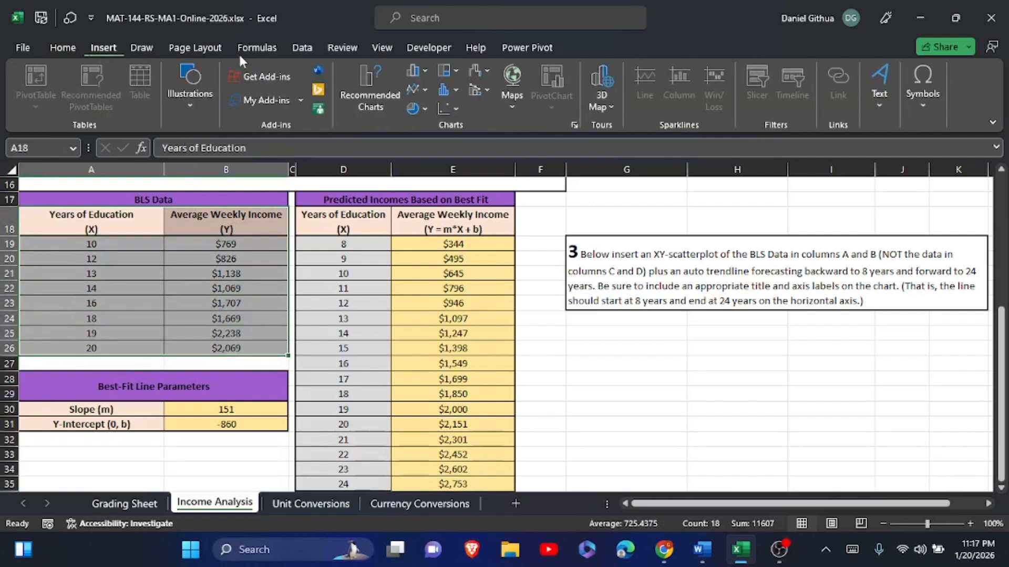
pyautogui.click(357, 103)
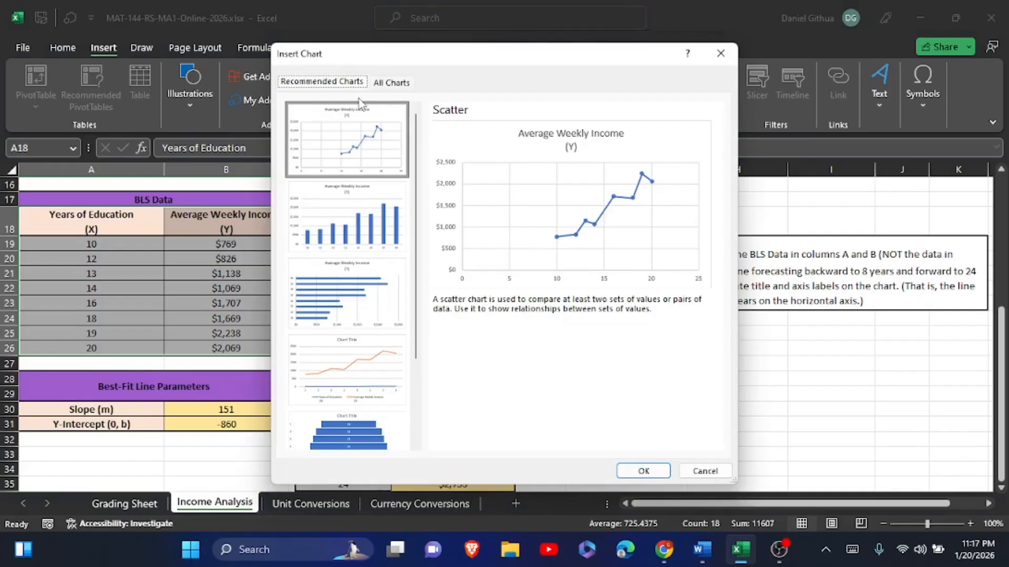
pyautogui.click(391, 84)
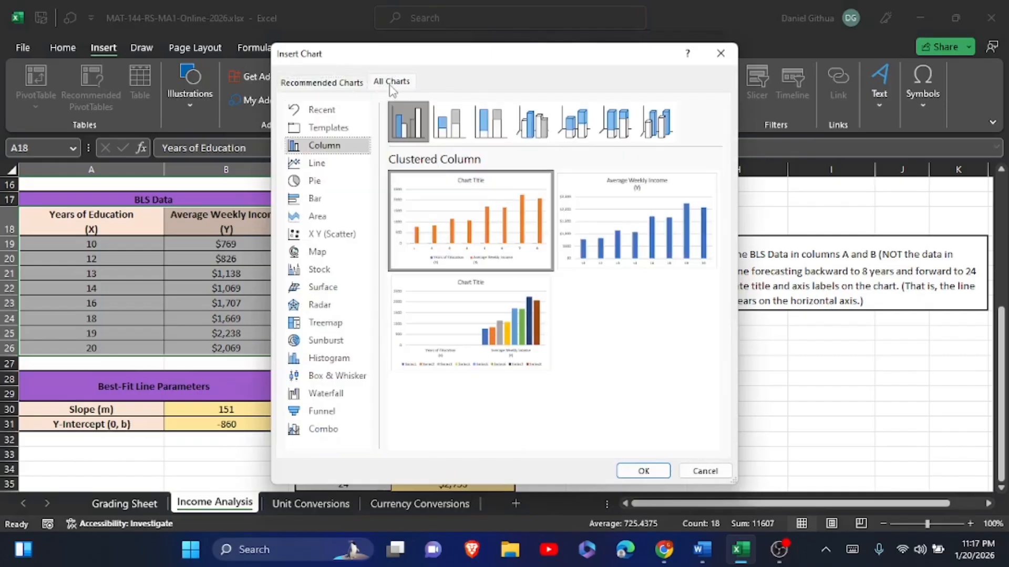
pyautogui.click(332, 234)
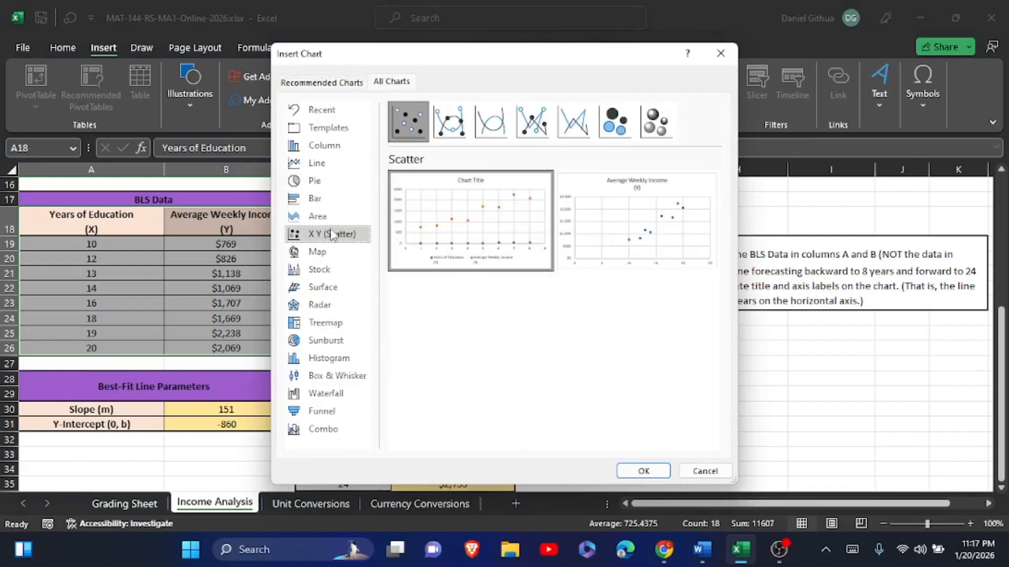
pyautogui.moveTo(627, 210)
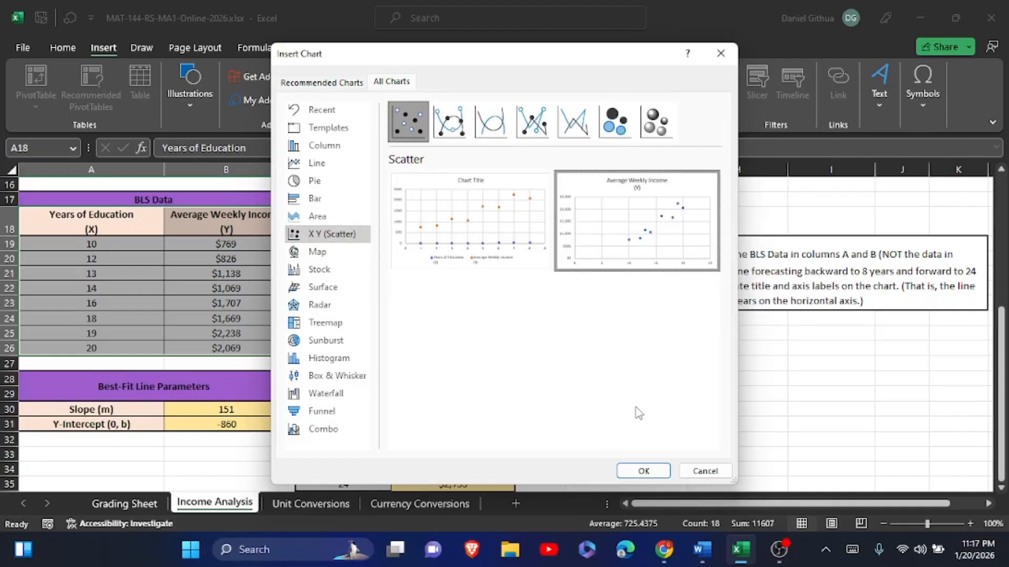
pyautogui.click(644, 472)
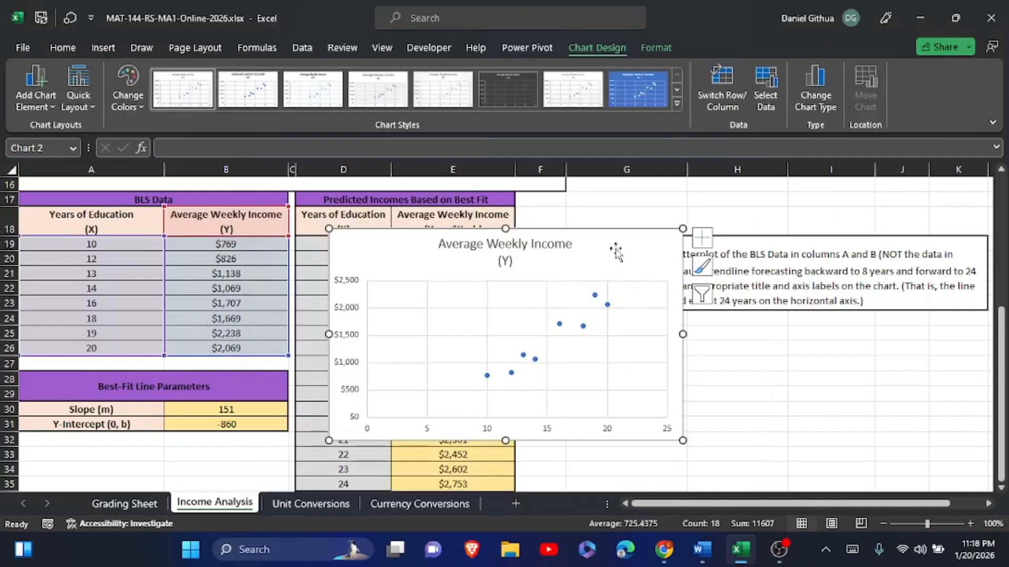
pyautogui.moveTo(620, 247); pyautogui.dragTo(823, 266)
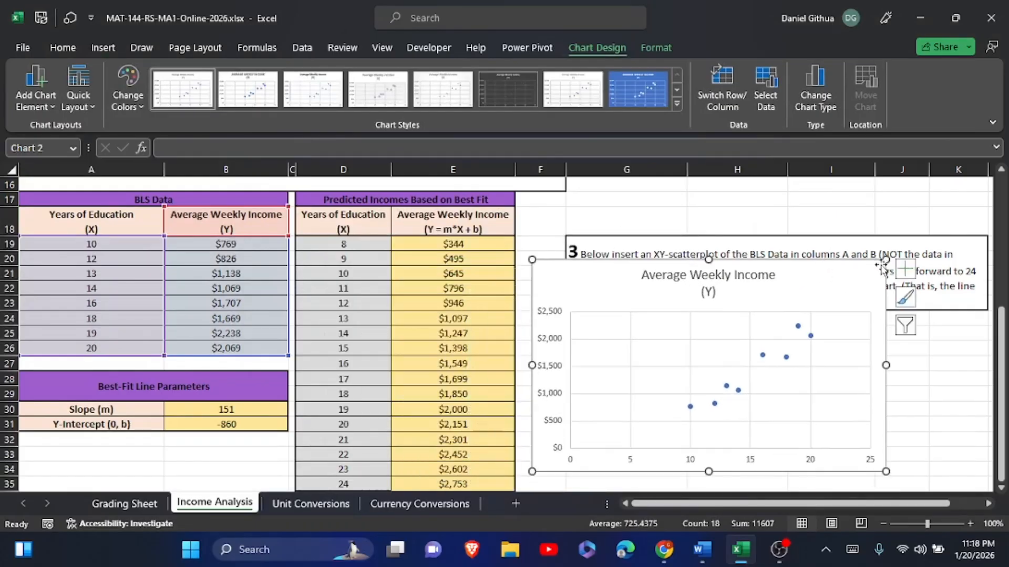
# Step: Turn on Axis Titles and title the vertical axis 'Average Weekly Income ($)'
pyautogui.click(905, 271)
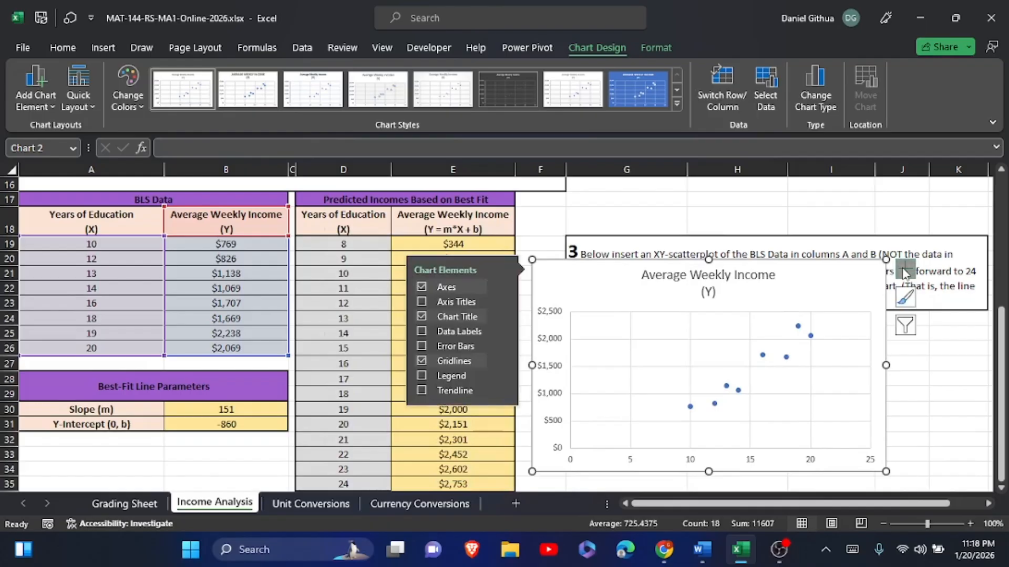
pyautogui.click(421, 302)
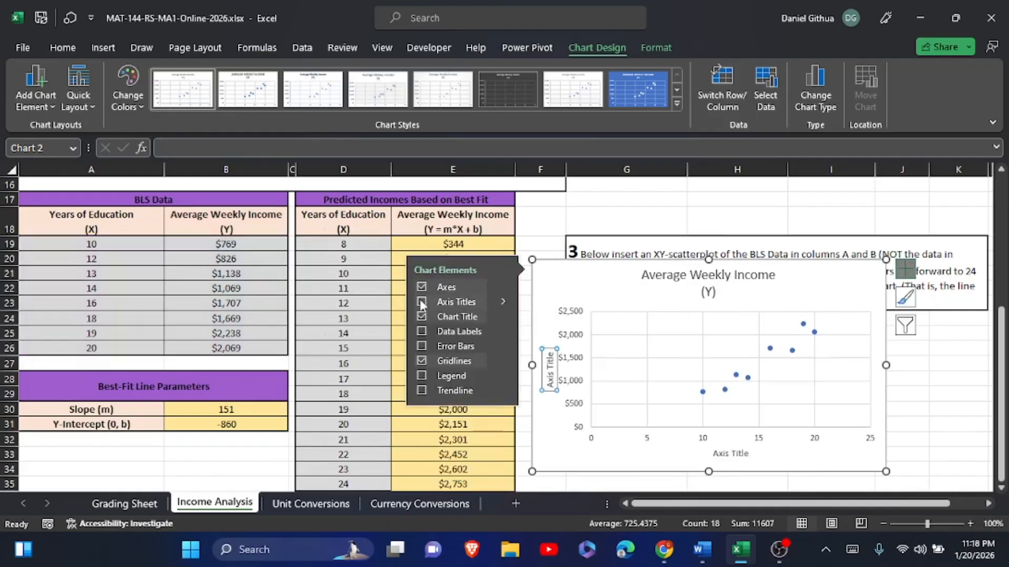
pyautogui.click(556, 384)
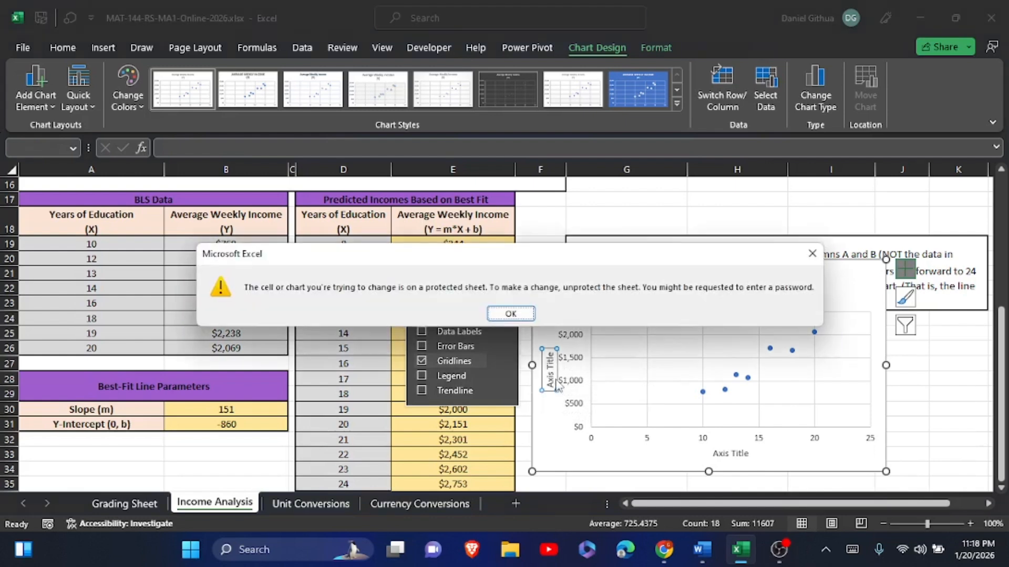
pyautogui.click(511, 313)
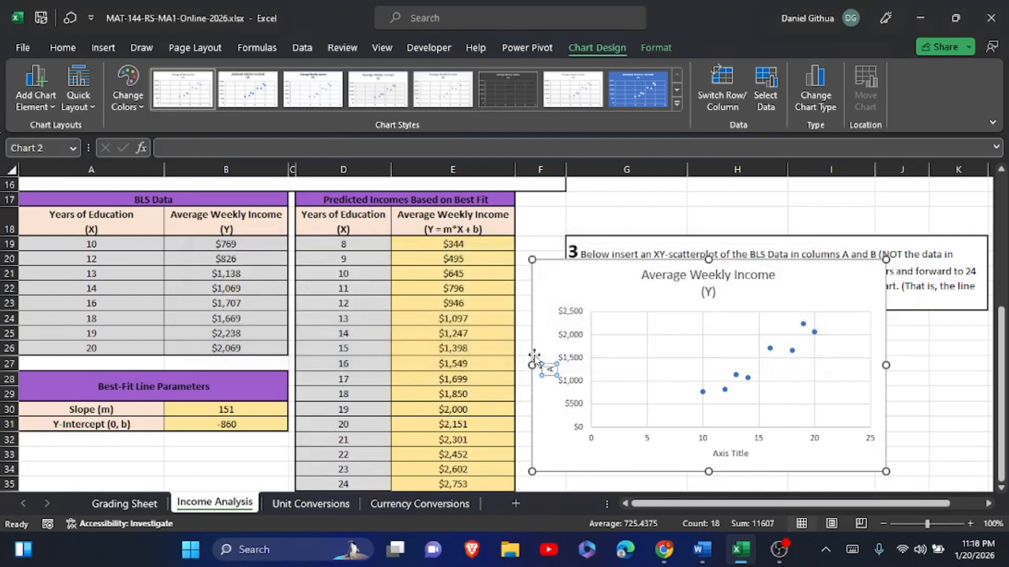
pyautogui.write('ve')
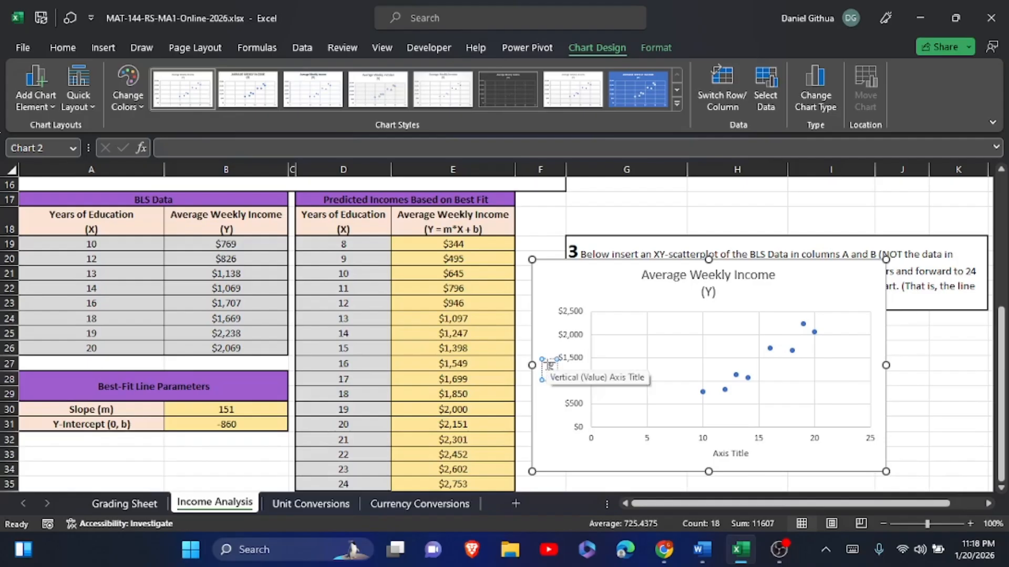
pyautogui.write('rage Wee')
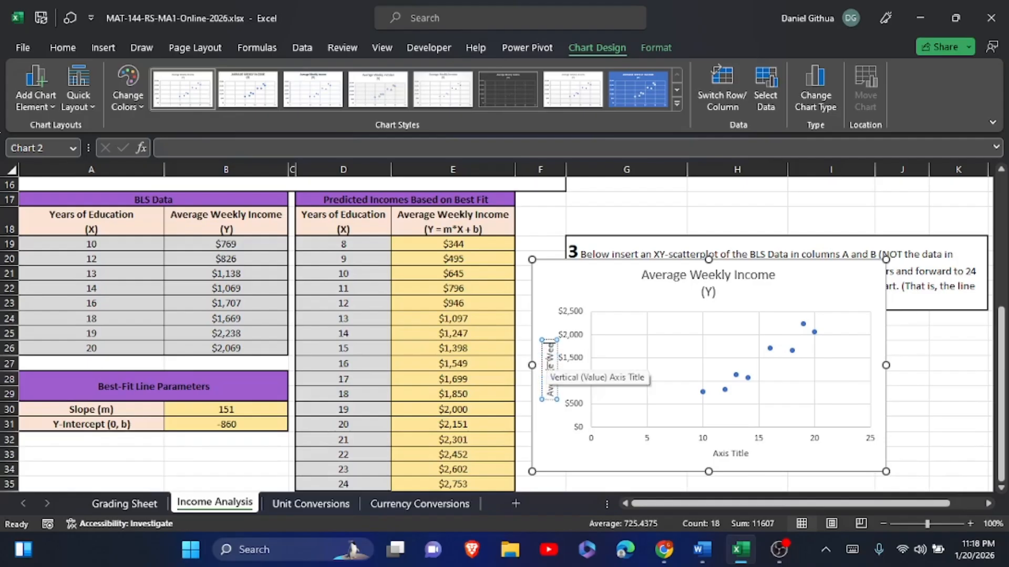
pyautogui.write('kly')
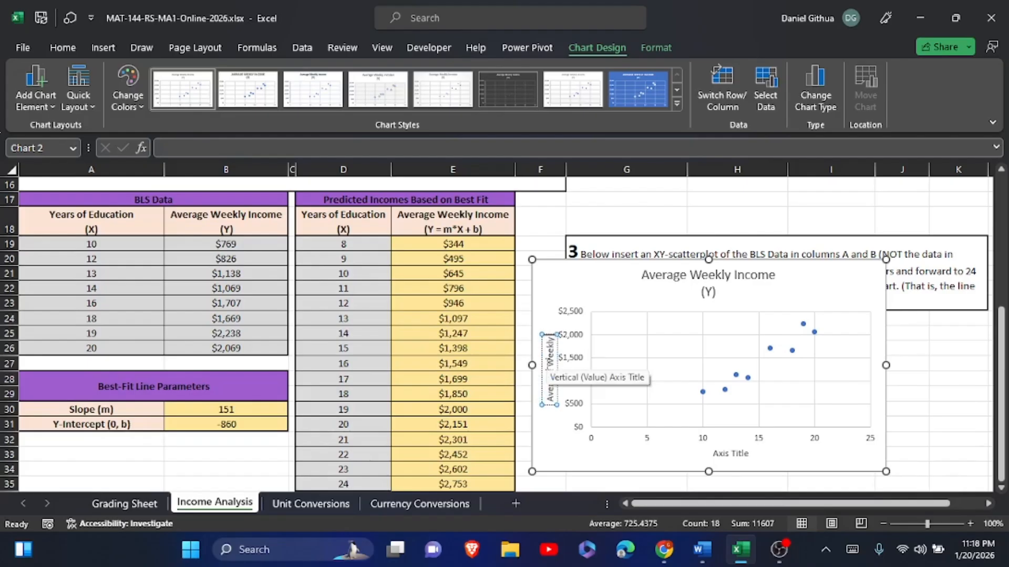
pyautogui.write(' Income')
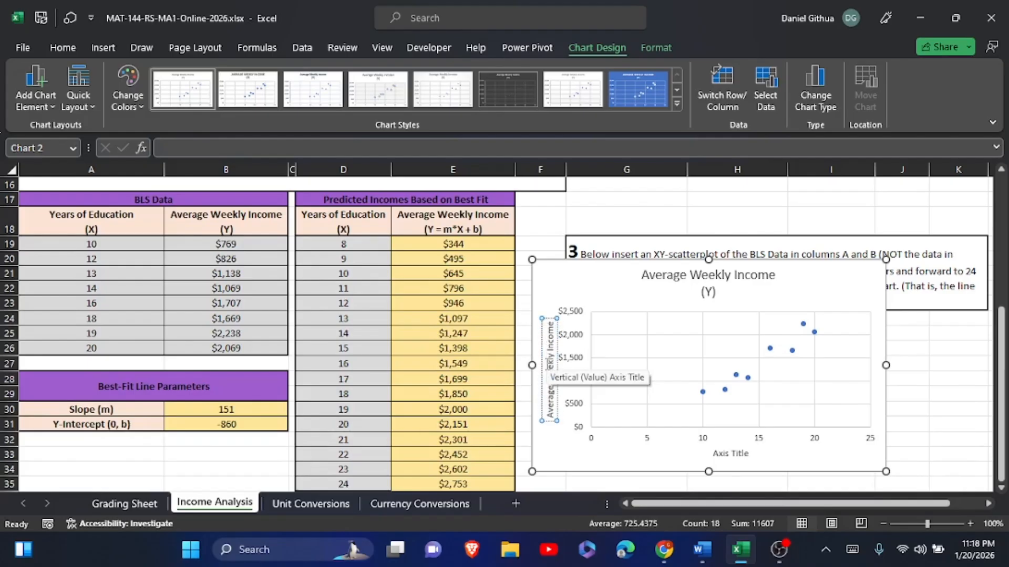
pyautogui.write(' ($')
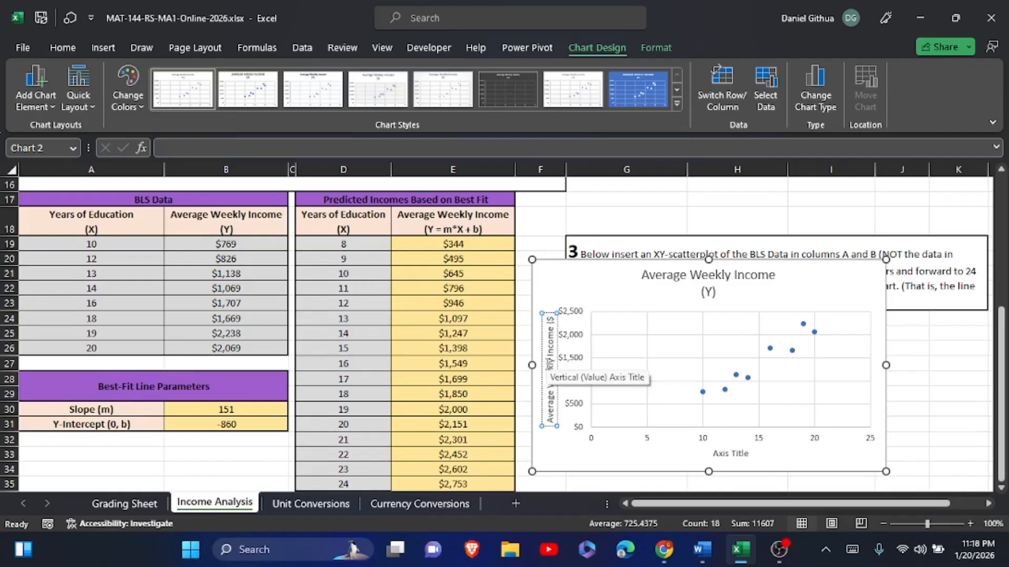
pyautogui.click(852, 549)
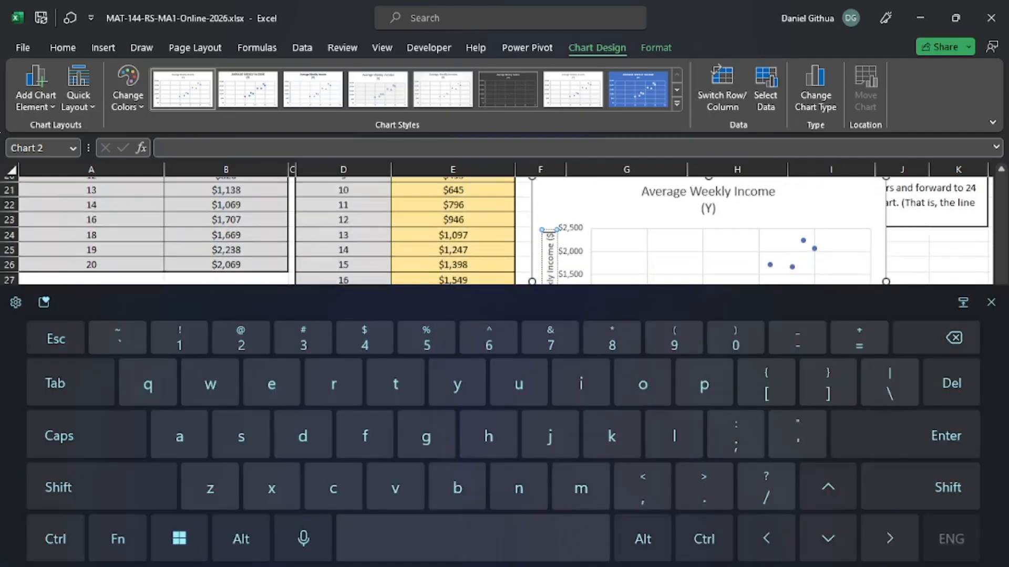
pyautogui.click(919, 486)
pyautogui.click(736, 339)
pyautogui.click(990, 303)
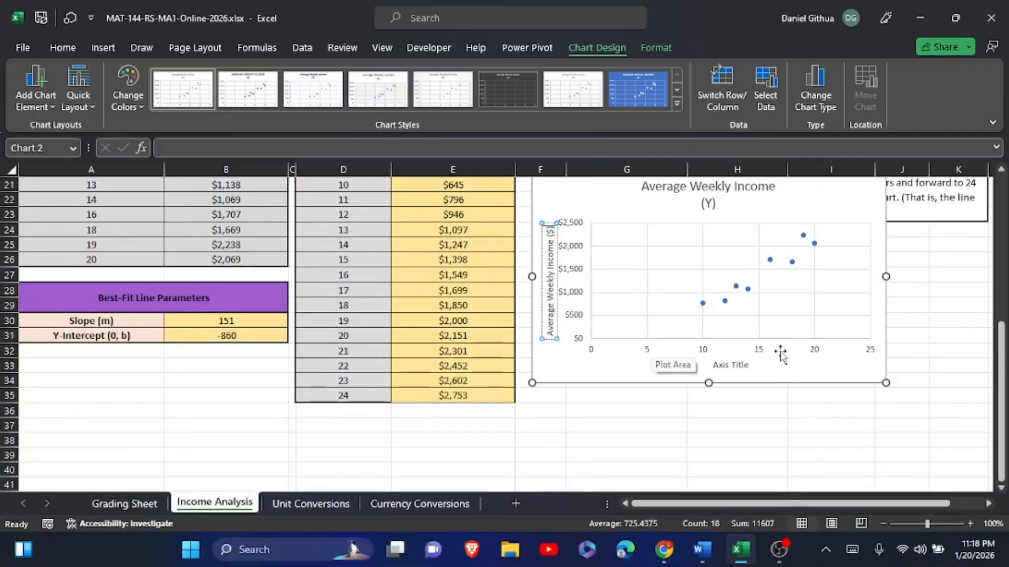
pyautogui.click(737, 366)
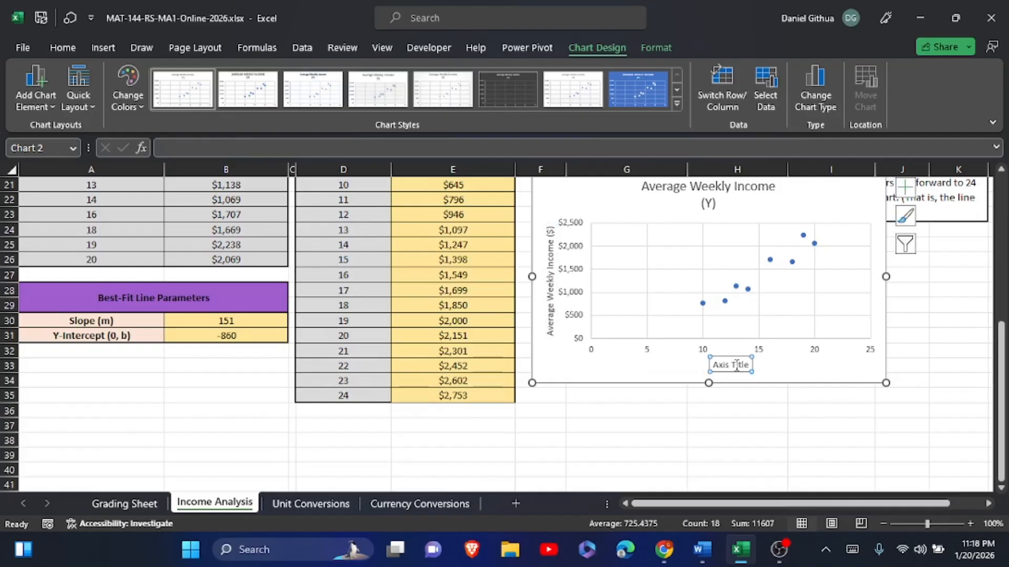
# Step: Title the horizontal axis 'Years of Education', dismissing the protected-sheet warning
pyautogui.scroll(3, 704, 360)
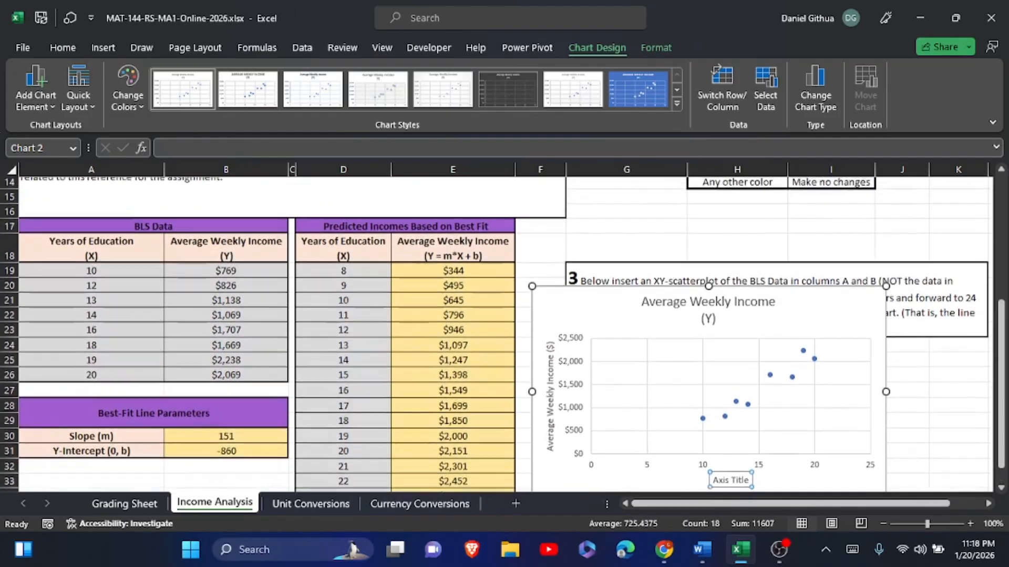
pyautogui.write('Y')
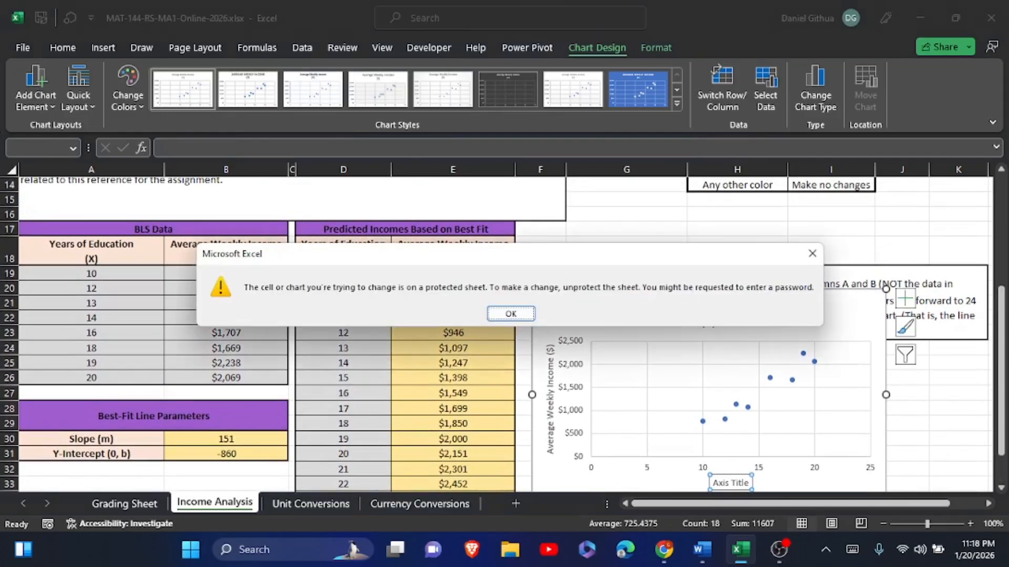
pyautogui.press('Return')
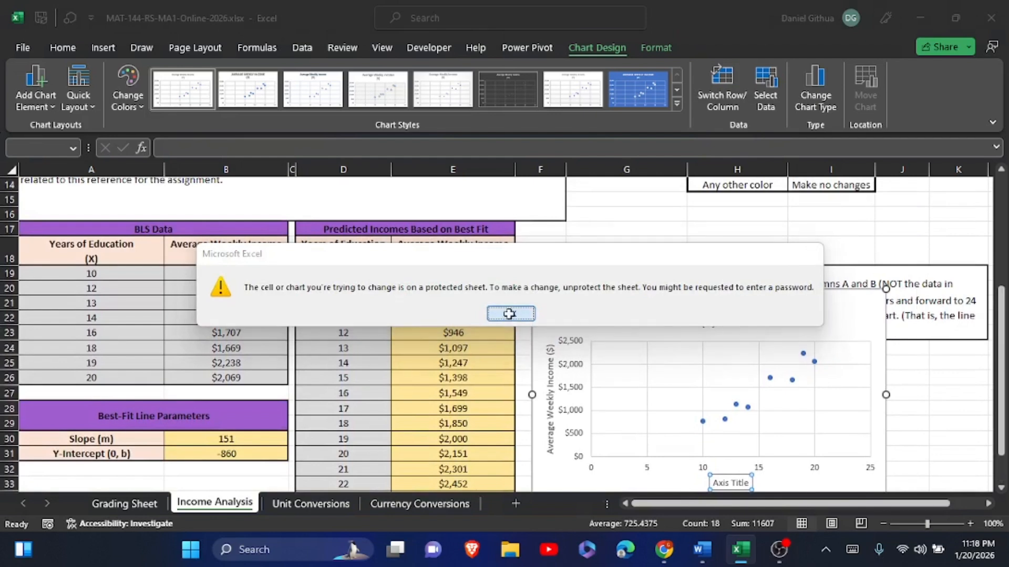
pyautogui.write('ear')
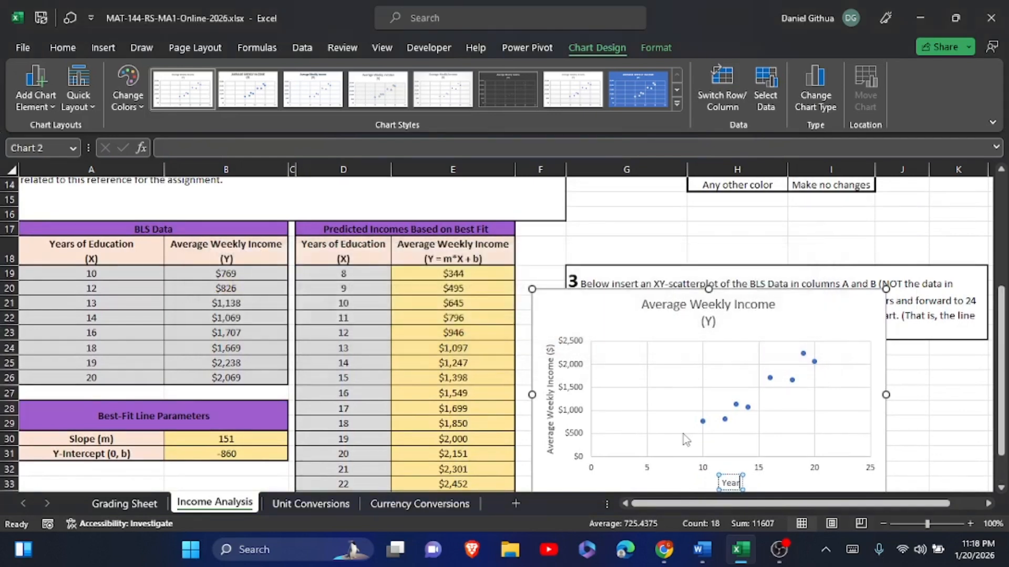
pyautogui.write('s of')
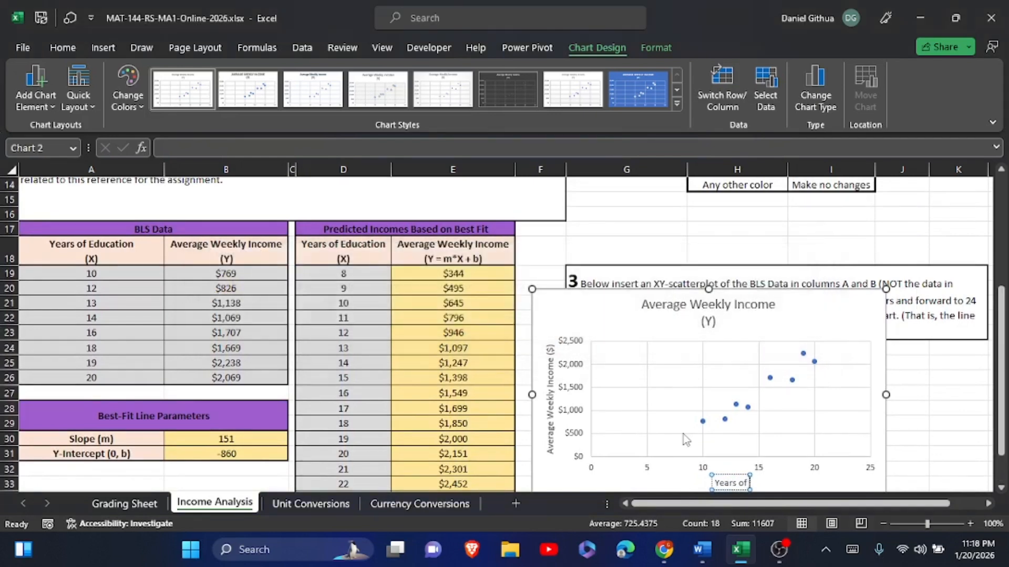
pyautogui.write(' Educati')
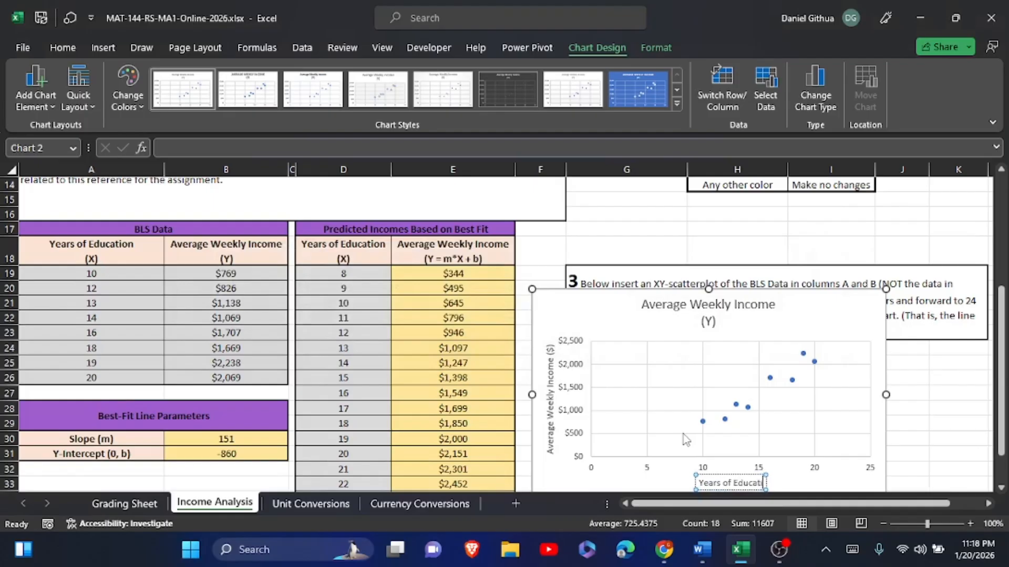
pyautogui.write('on')
pyautogui.click(787, 314)
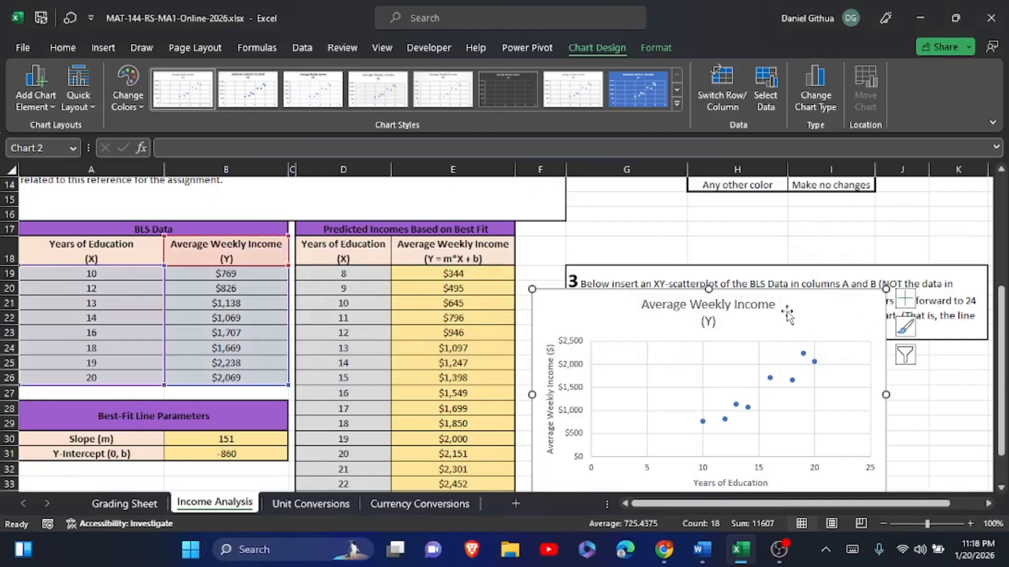
pyautogui.click(740, 318)
# Step: Replace '(Y)' in the chart title with 'Versus Years of Education'
pyautogui.click(724, 321)
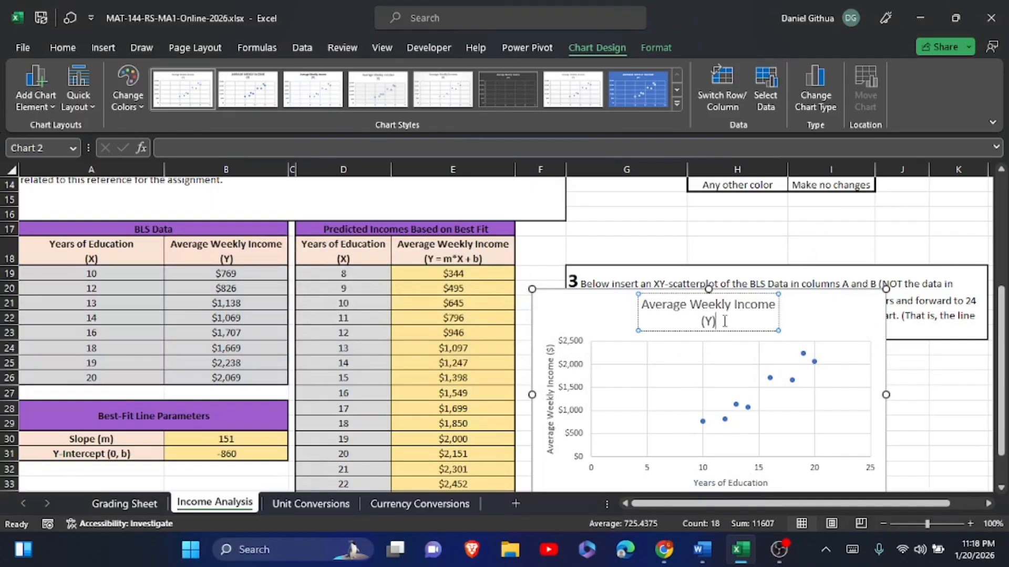
pyautogui.press('BackSpace')
pyautogui.press('BackSpace')
pyautogui.press('BackSpace')
pyautogui.write('Versus Years')
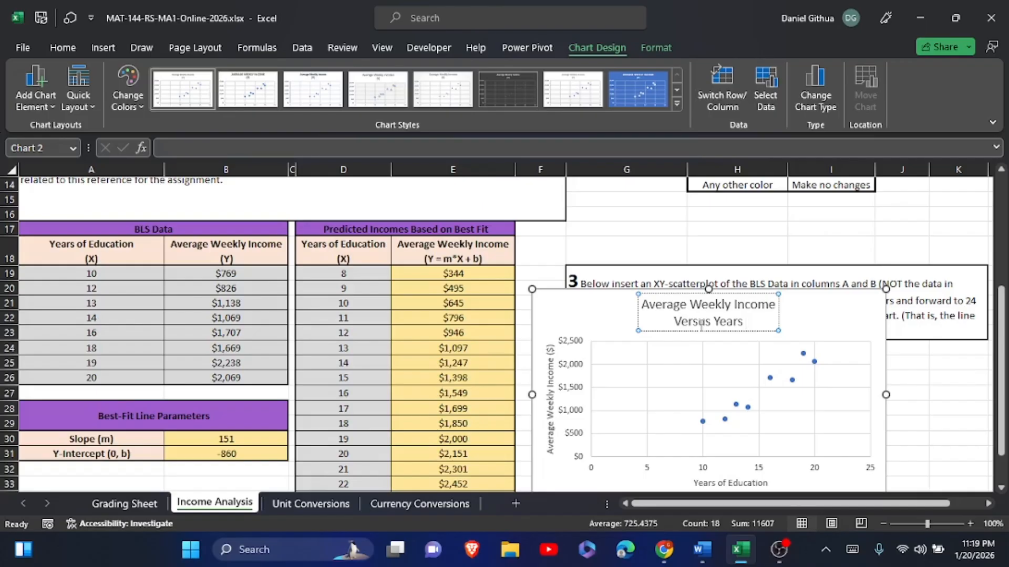
pyautogui.write(' of Educ')
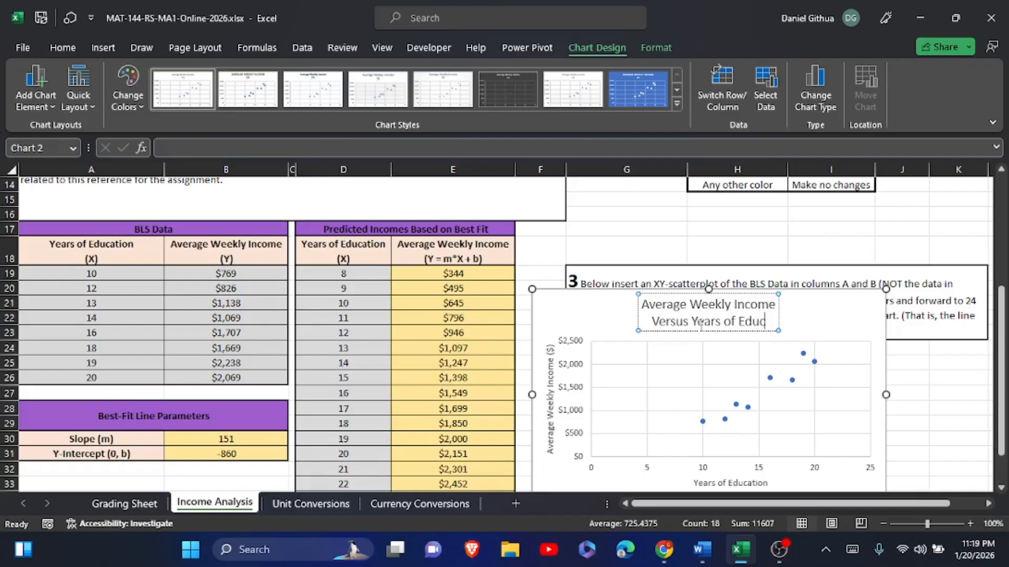
pyautogui.write('atio')
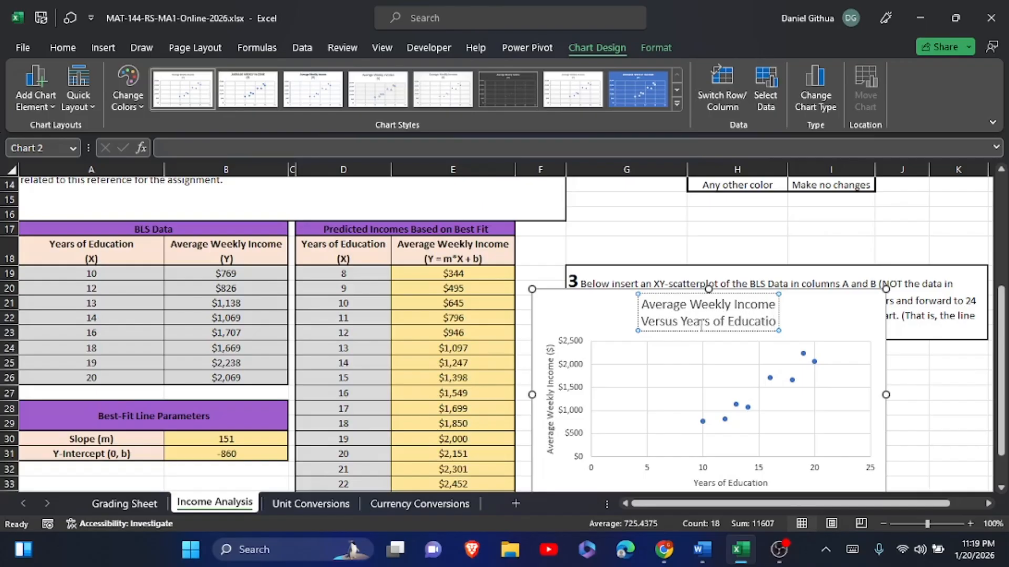
pyautogui.write('n')
# Step: Move the chart down and right below the instructions, then widen it to the right
pyautogui.click(910, 393)
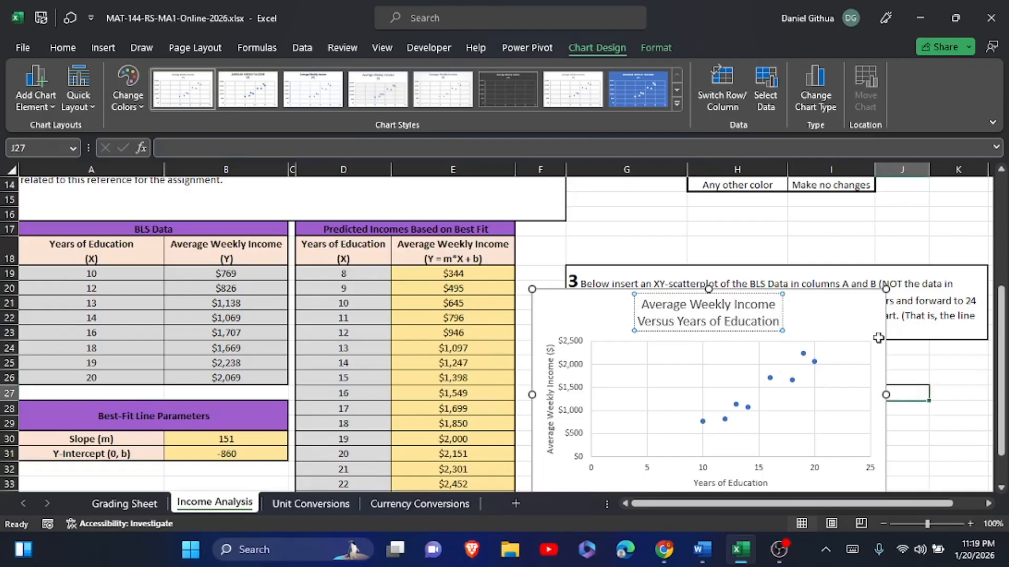
pyautogui.moveTo(849, 305); pyautogui.dragTo(886, 361)
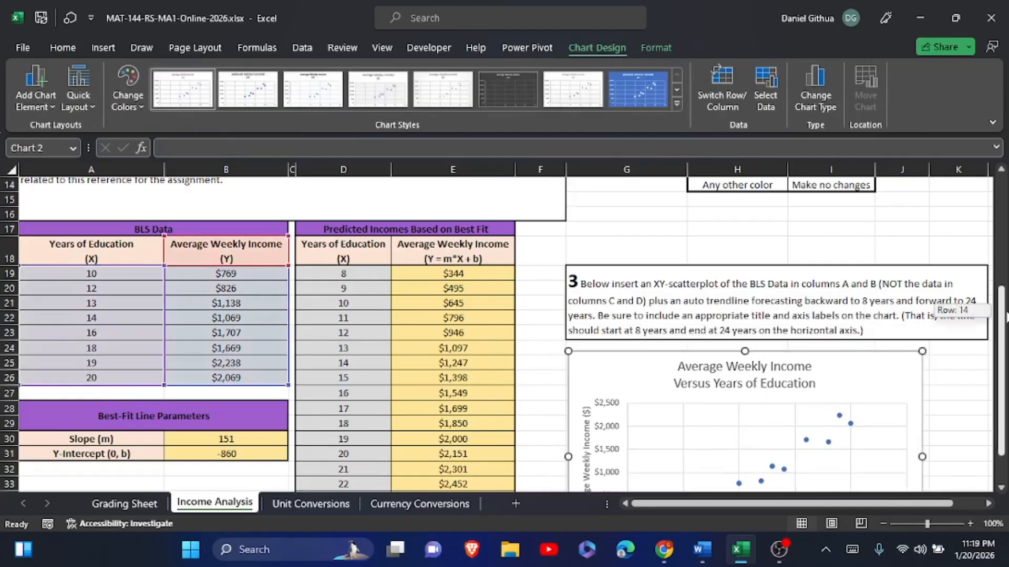
pyautogui.moveTo(1005, 315); pyautogui.dragTo(1005, 328)
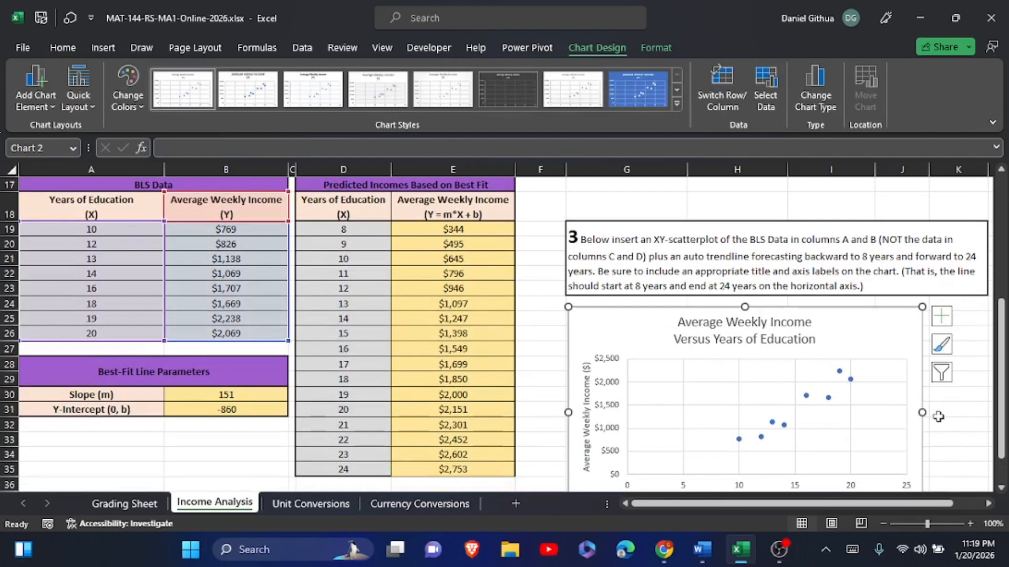
pyautogui.moveTo(922, 413); pyautogui.dragTo(1000, 430)
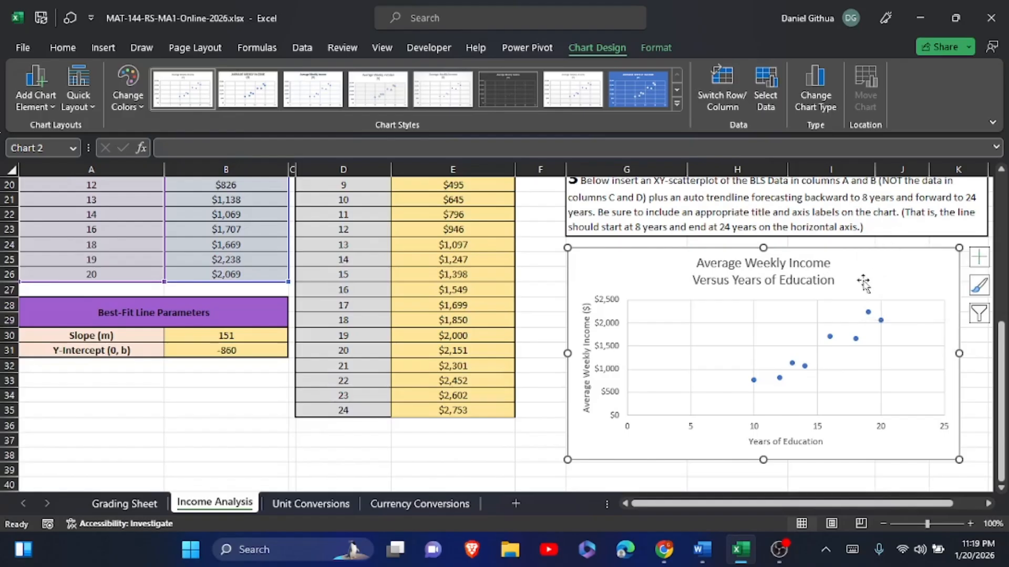
# Step: Add a linear trendline to the scatterplot with its full formatting options
pyautogui.click(979, 260)
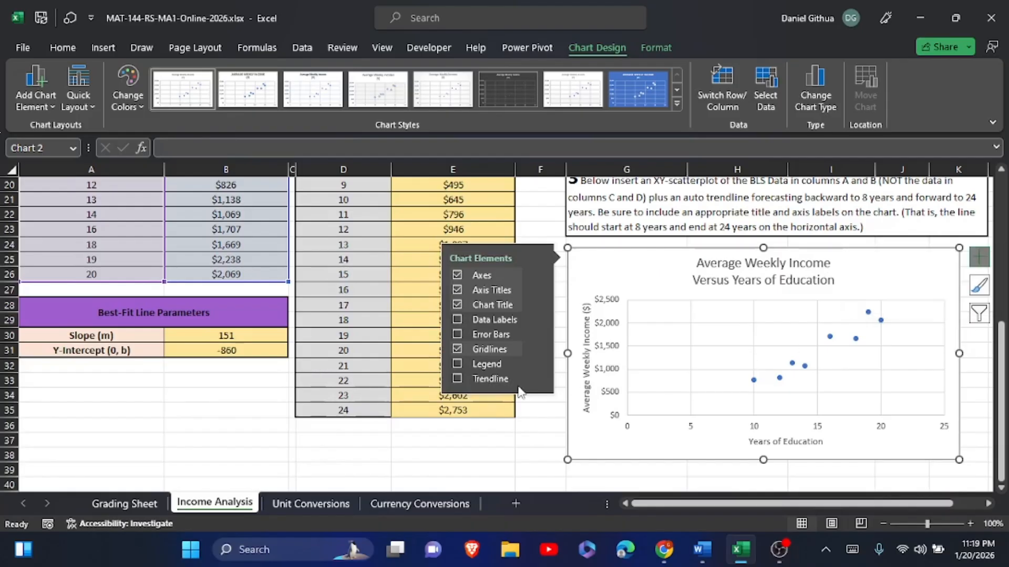
pyautogui.moveTo(537, 379)
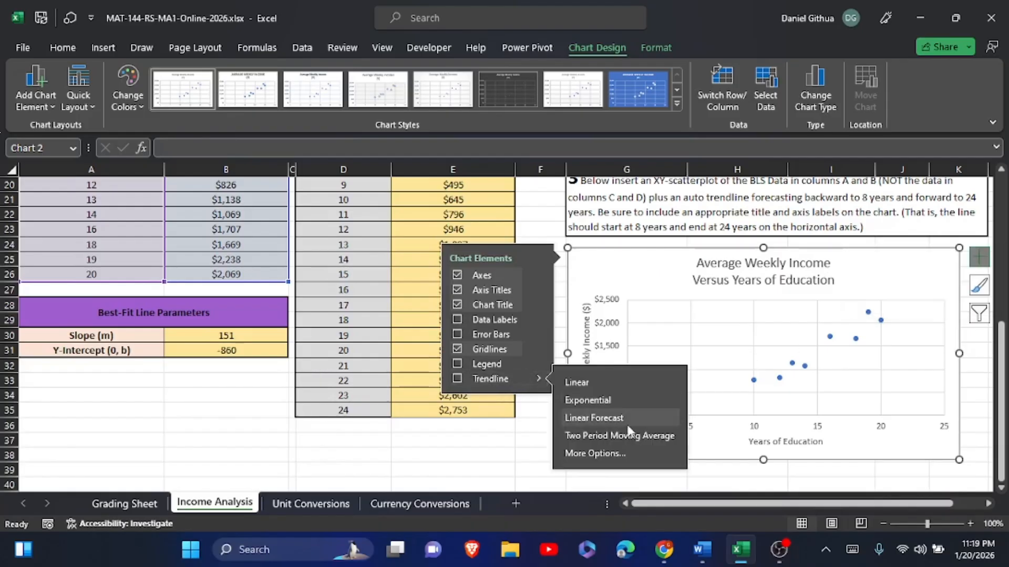
pyautogui.click(612, 455)
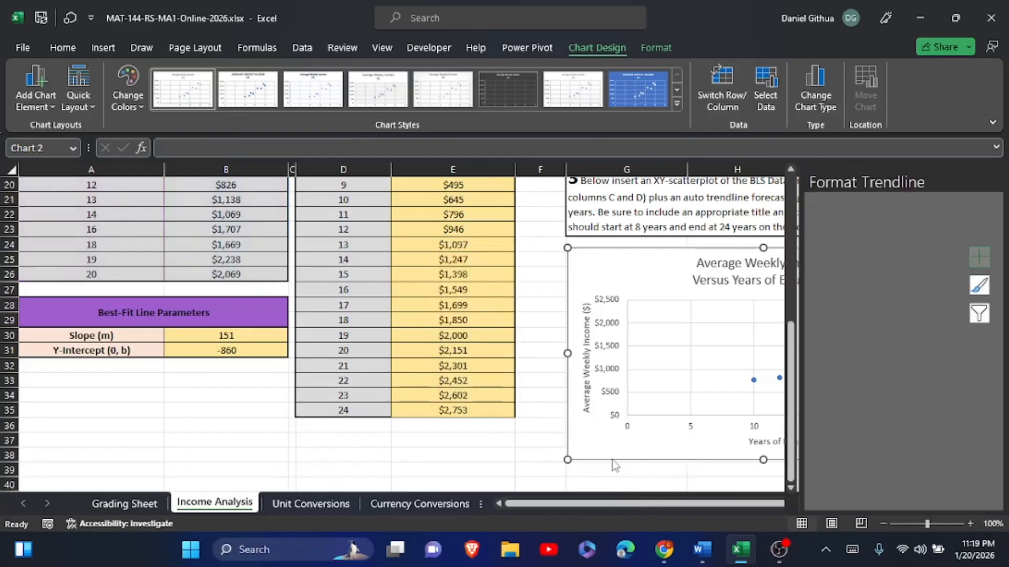
pyautogui.moveTo(990, 290); pyautogui.dragTo(1006, 331)
pyautogui.moveTo(1003, 388); pyautogui.dragTo(1004, 446)
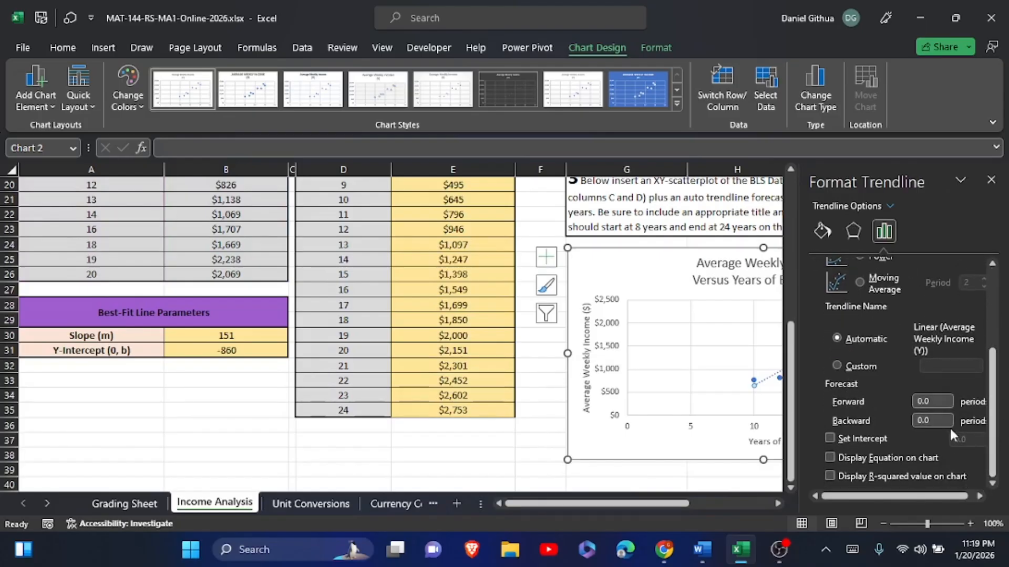
# Step: Set the trendline forecast to 4 periods forward and 2 backward, showing equation and R-squared
pyautogui.click(922, 401)
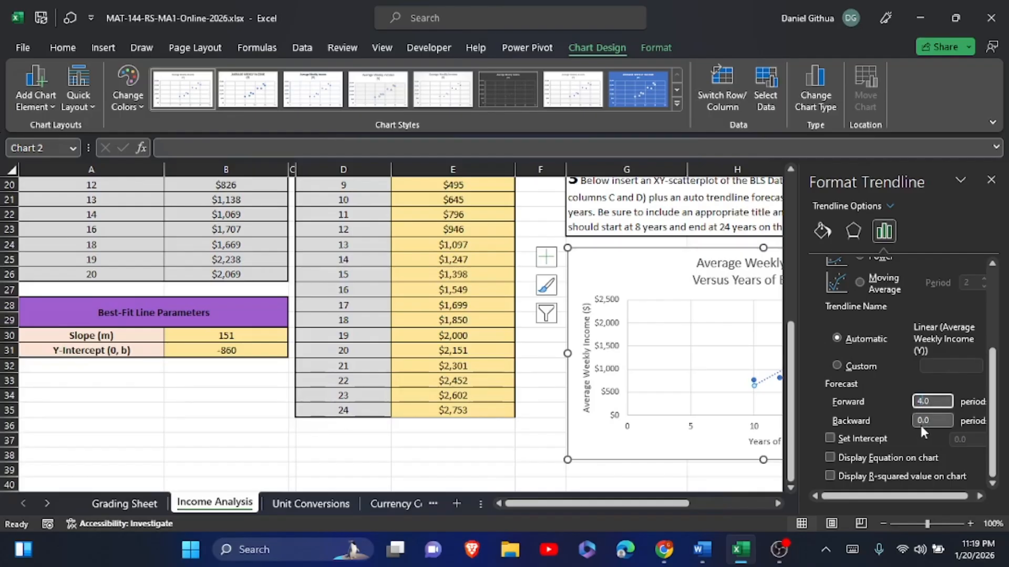
pyautogui.press('Return')
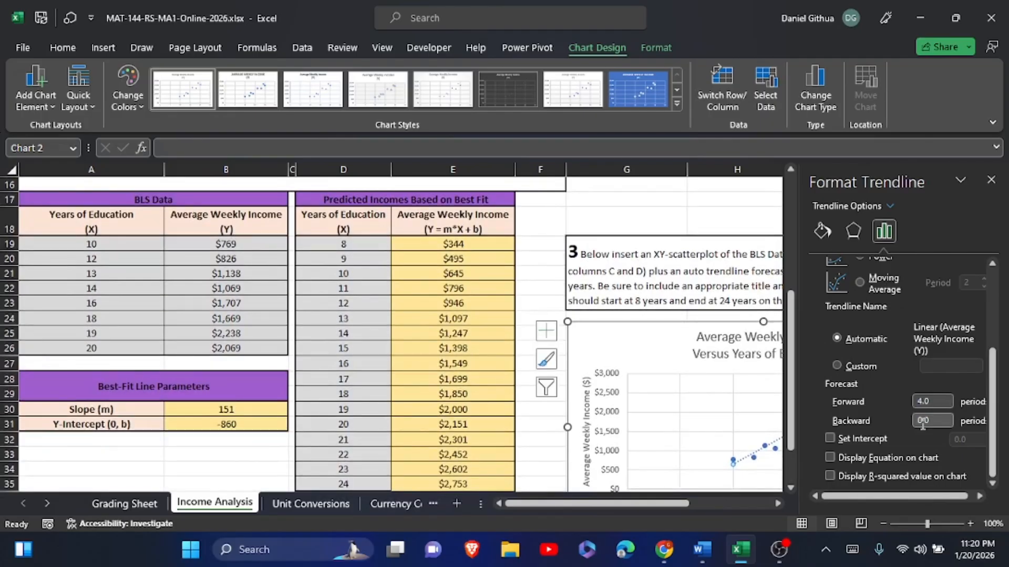
pyautogui.click(923, 421)
pyautogui.write('2')
pyautogui.click(831, 458)
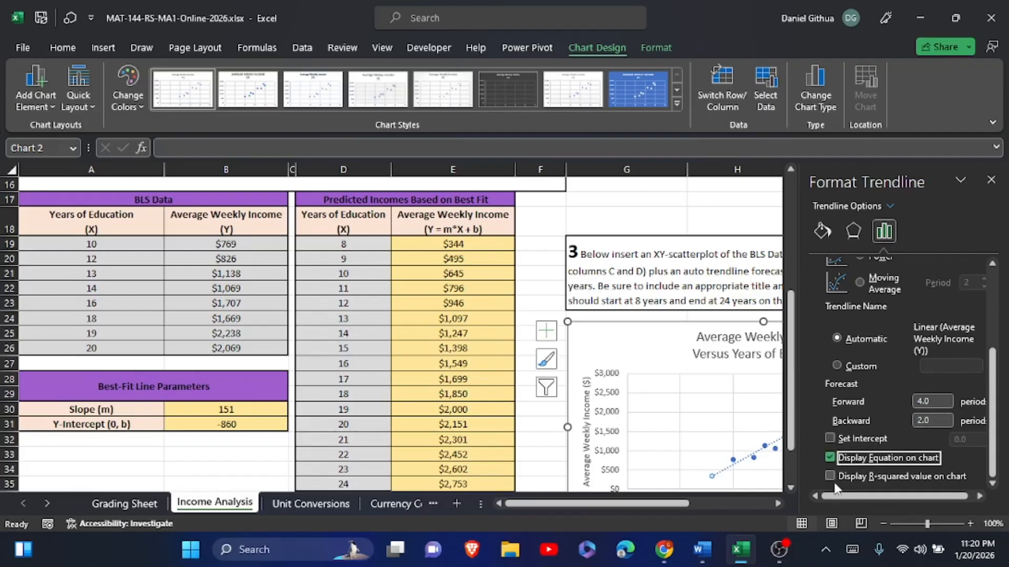
pyautogui.click(833, 481)
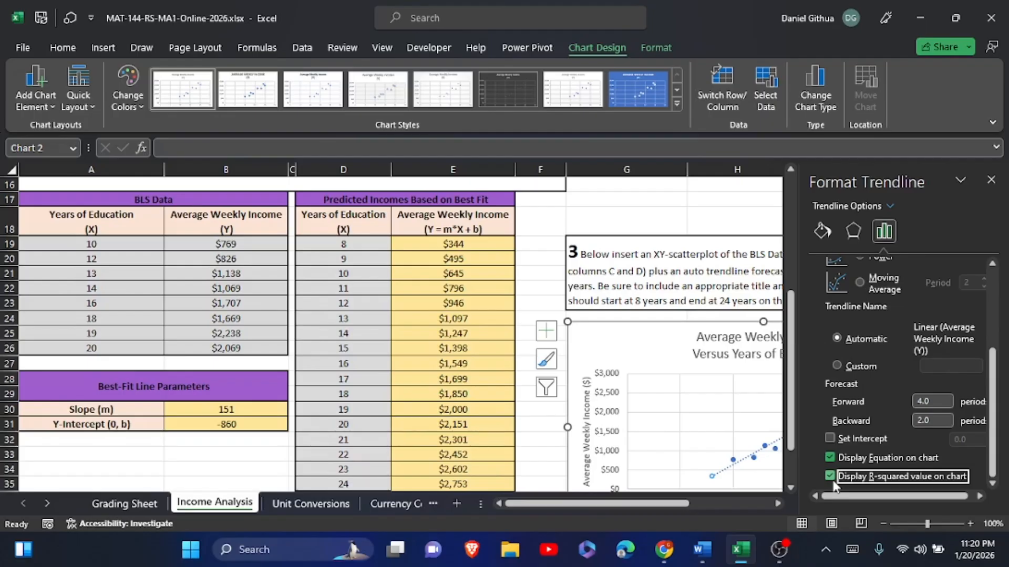
pyautogui.click(546, 466)
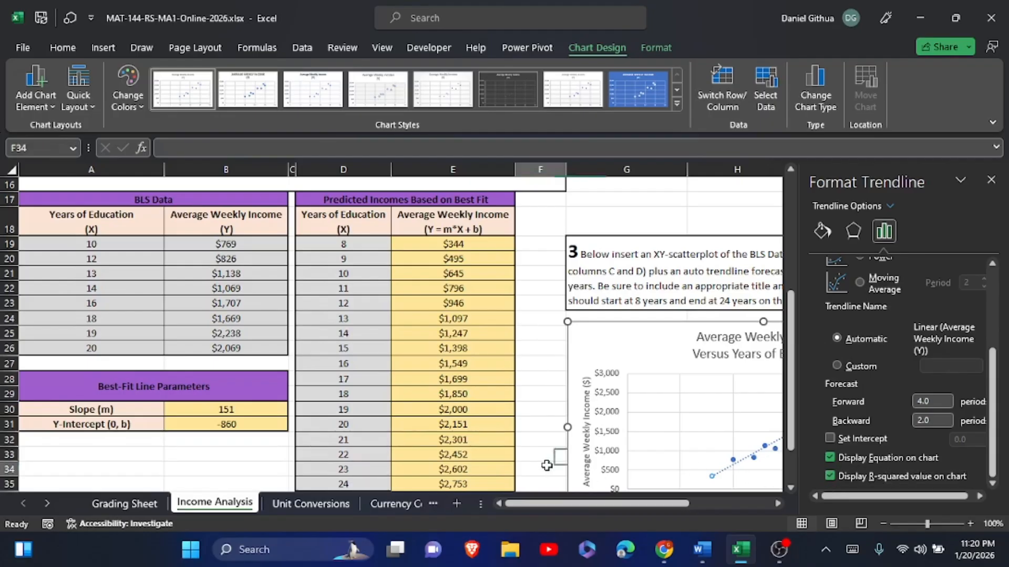
# Step: Move the chart slightly up and right and set its text to 12 pt Times New Roman
pyautogui.click(991, 180)
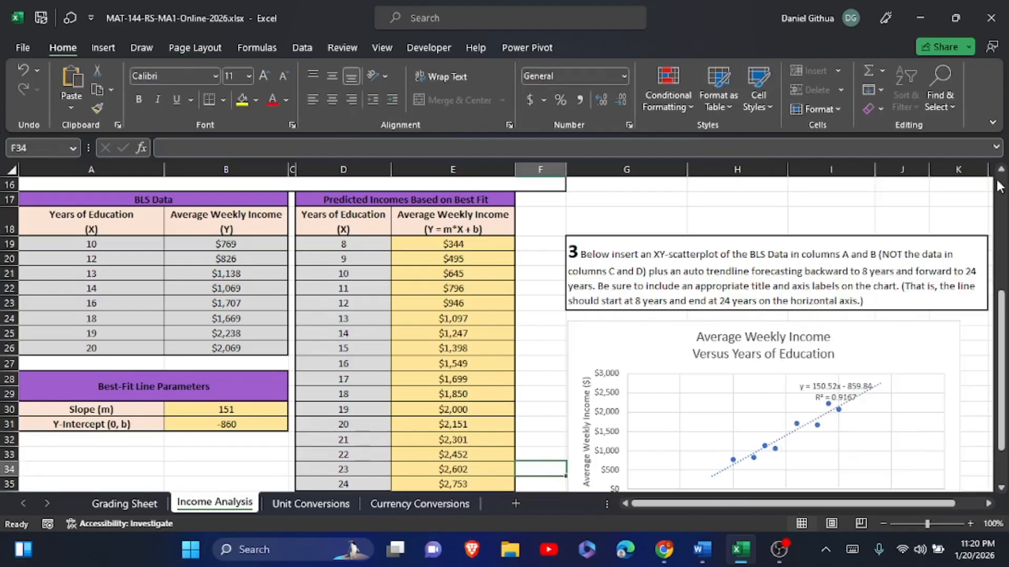
pyautogui.moveTo(1005, 339); pyautogui.dragTo(922, 347)
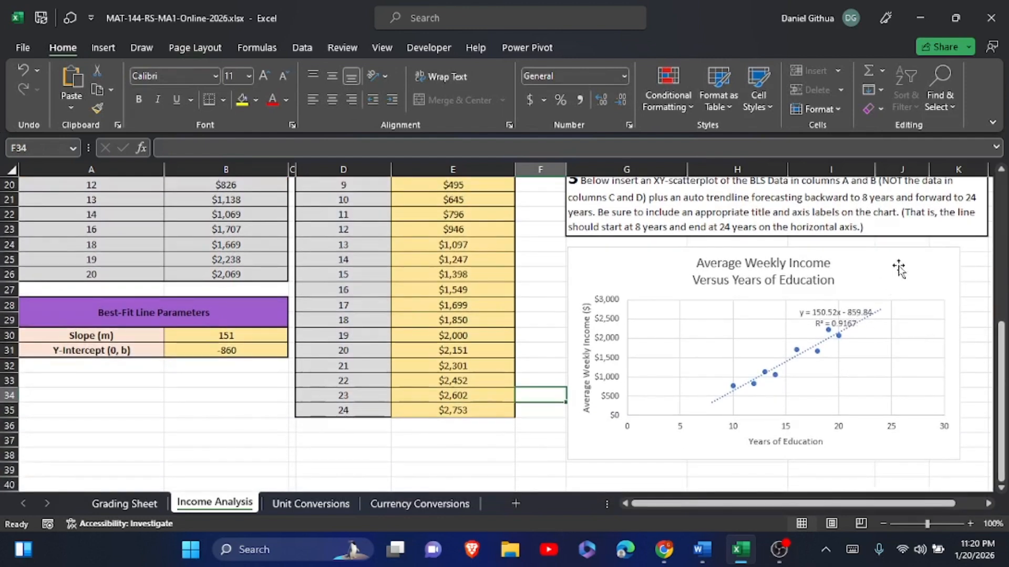
pyautogui.moveTo(901, 266); pyautogui.dragTo(904, 258)
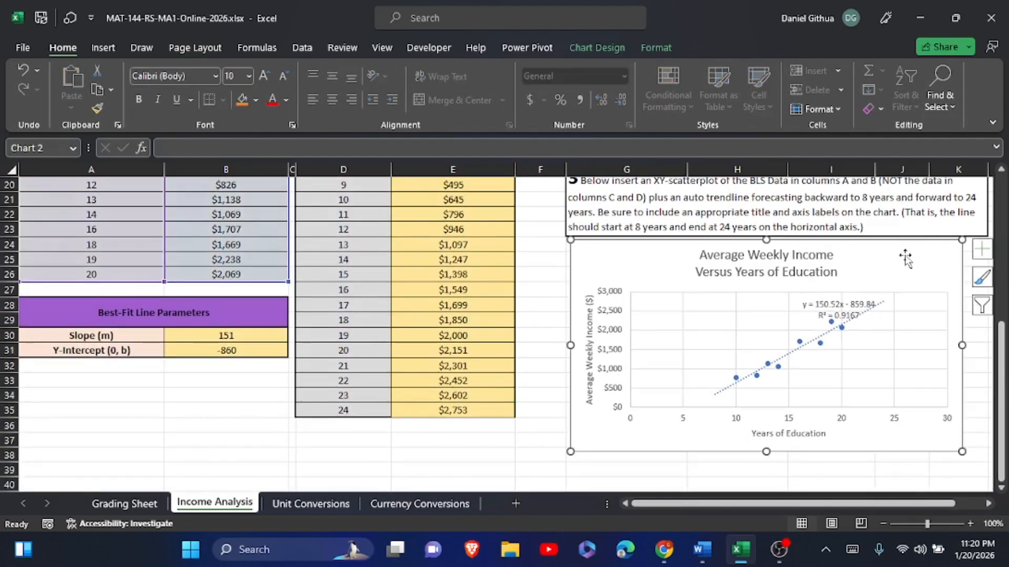
pyautogui.click(259, 78)
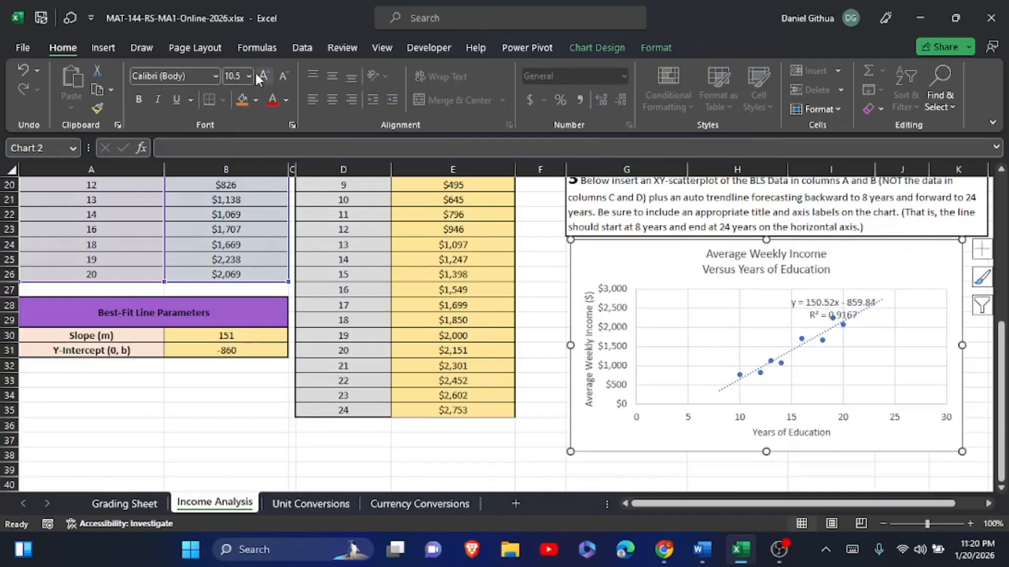
pyautogui.click(258, 77)
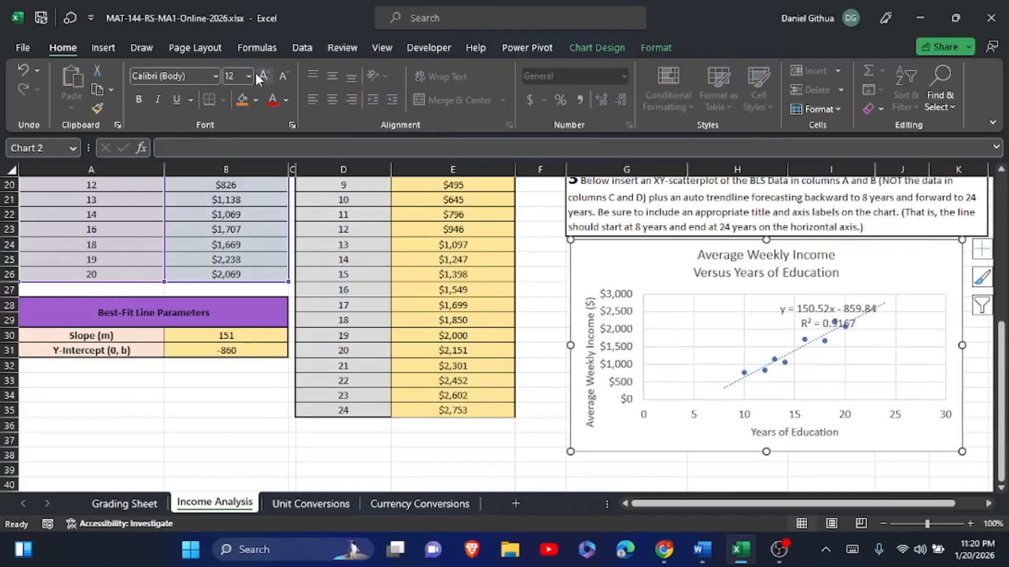
pyautogui.click(215, 77)
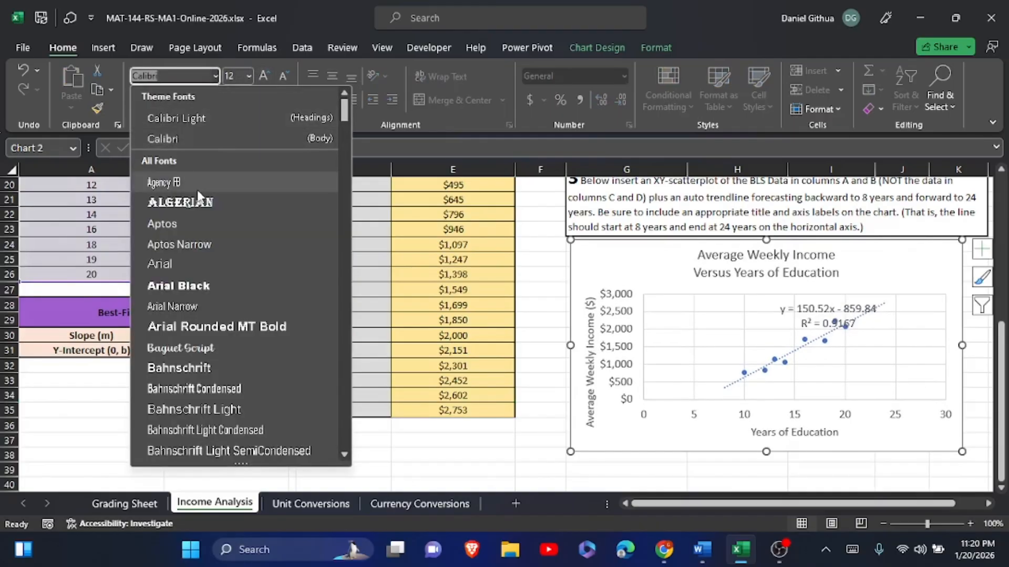
pyautogui.write('Times New Roman')
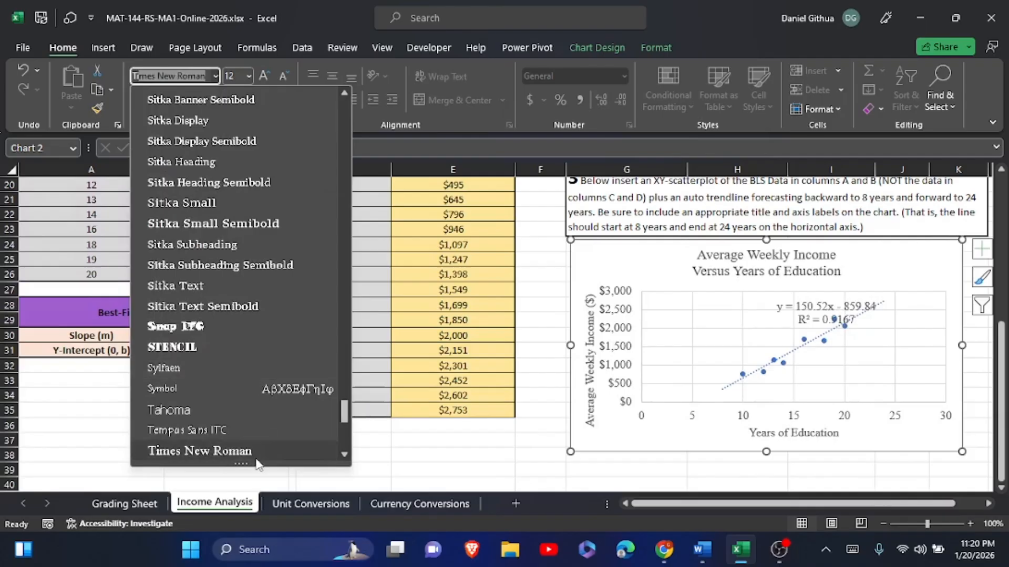
pyautogui.press('Return')
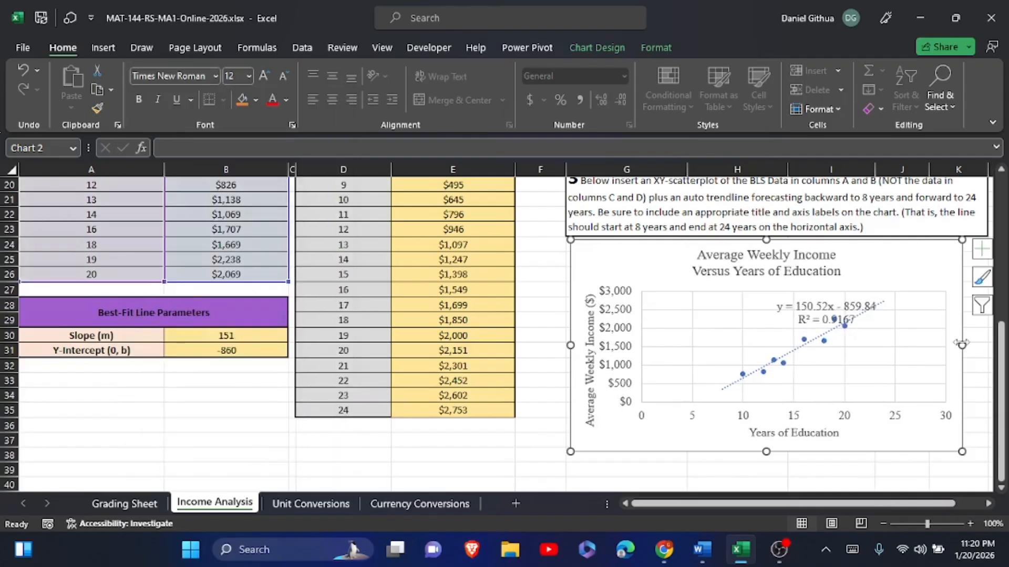
# Step: Make the chart slightly wider and taller, and select the trendline
pyautogui.moveTo(961, 344); pyautogui.dragTo(976, 345)
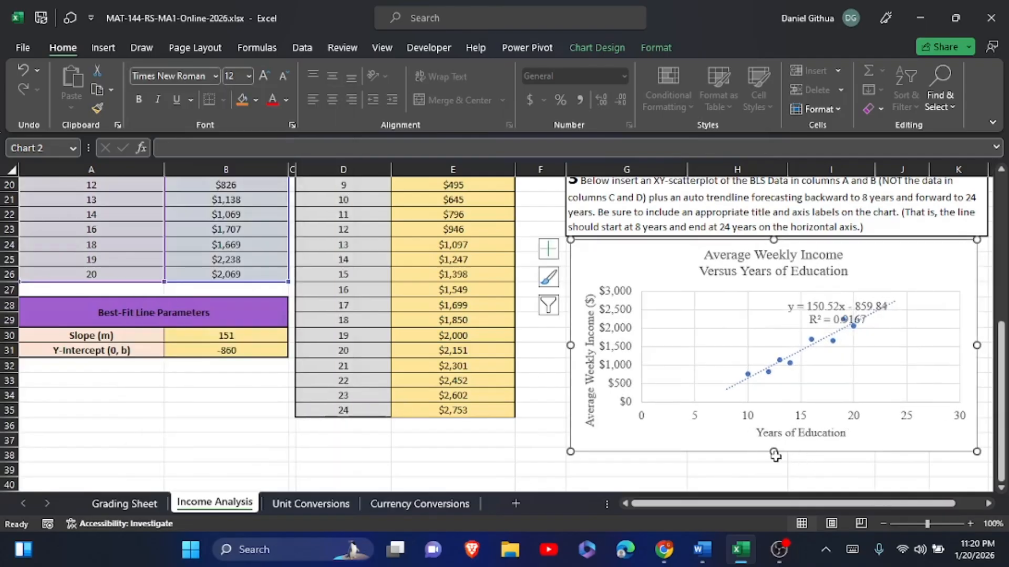
pyautogui.moveTo(774, 453); pyautogui.dragTo(773, 461)
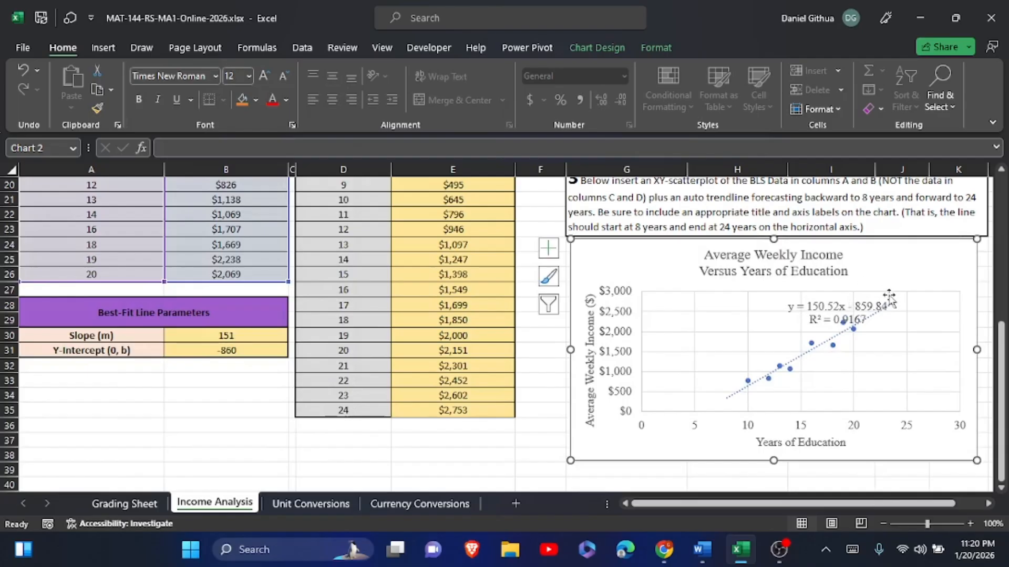
pyautogui.click(887, 313)
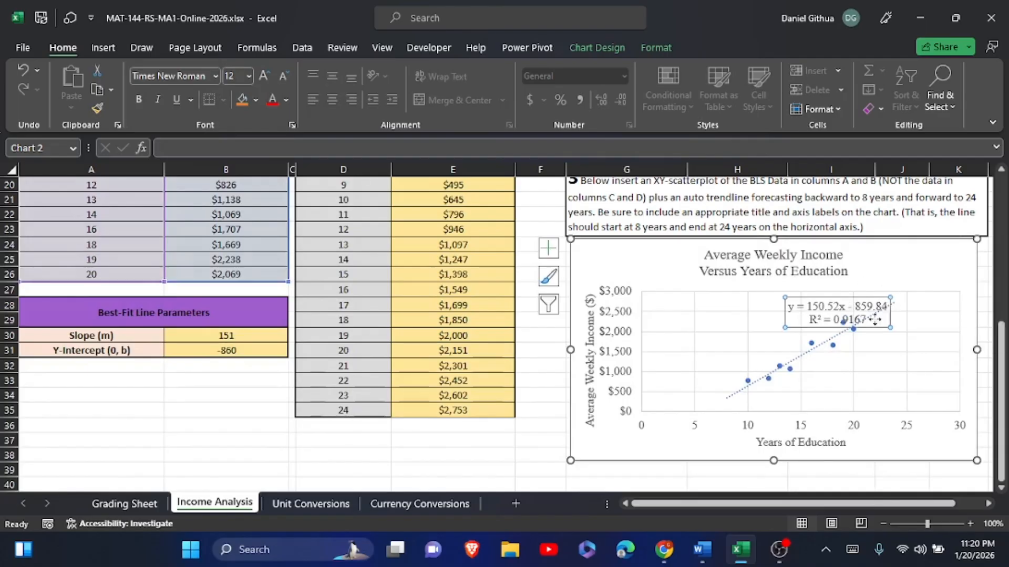
pyautogui.click(809, 361)
pyautogui.click(808, 360)
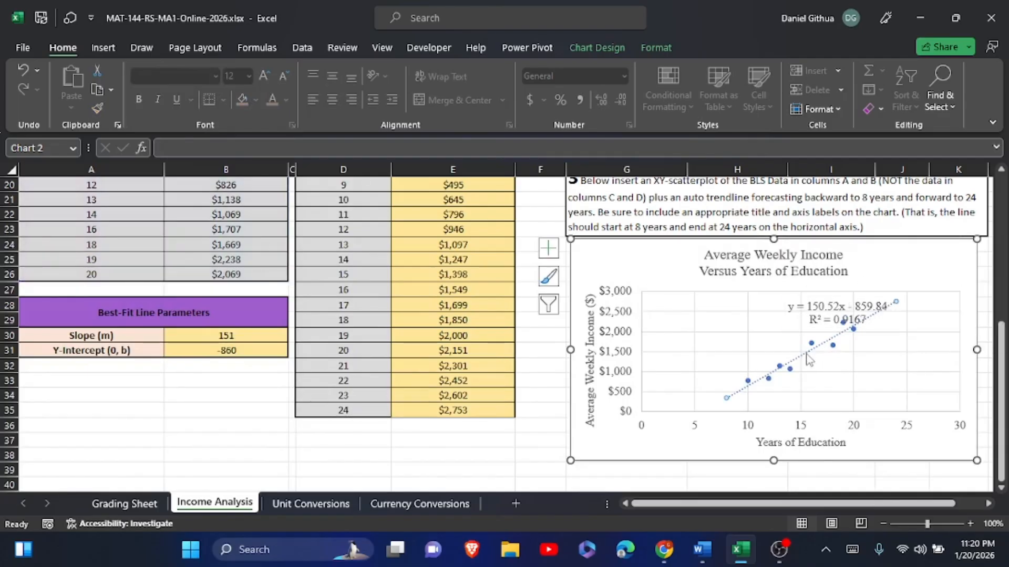
# Step: Change the trendline's dash type from dotted to a solid line
pyautogui.rightClick(806, 355)
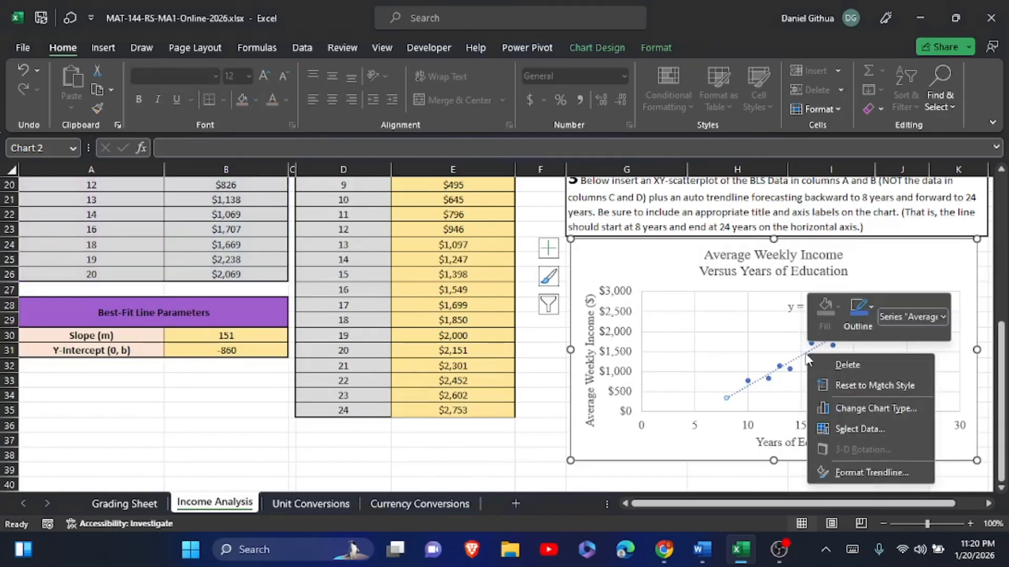
pyautogui.click(871, 473)
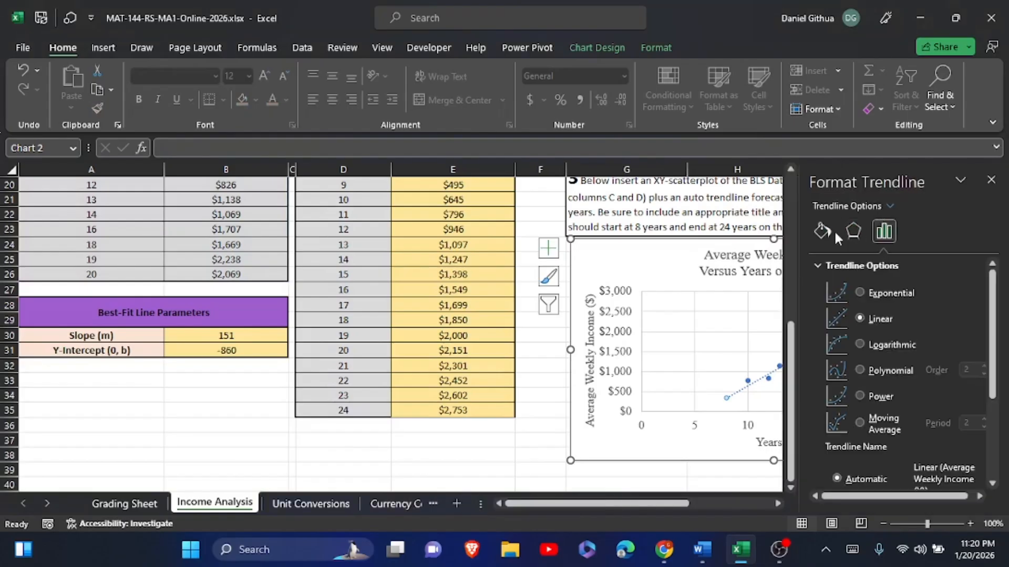
pyautogui.click(824, 234)
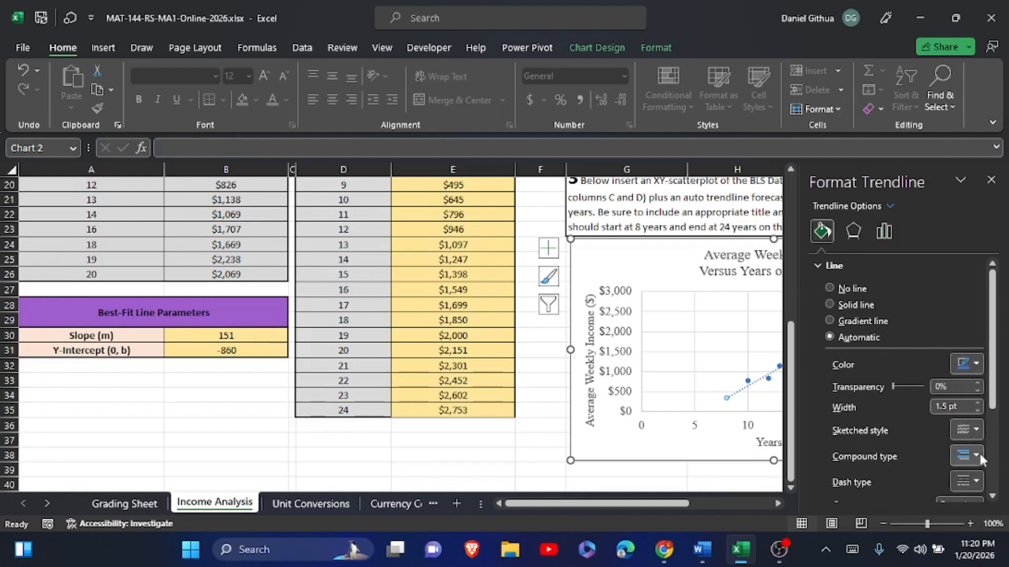
pyautogui.click(976, 482)
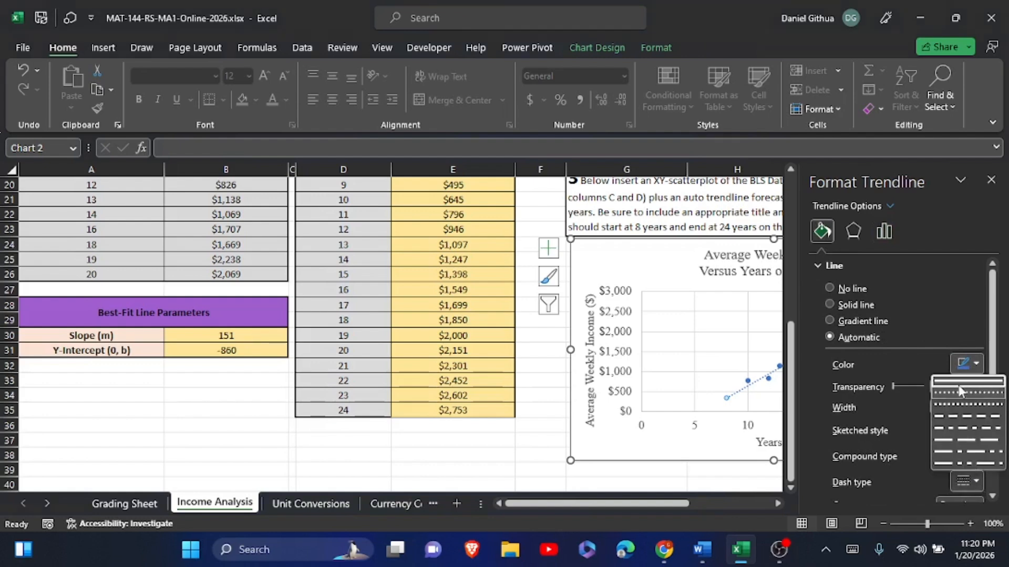
pyautogui.click(960, 382)
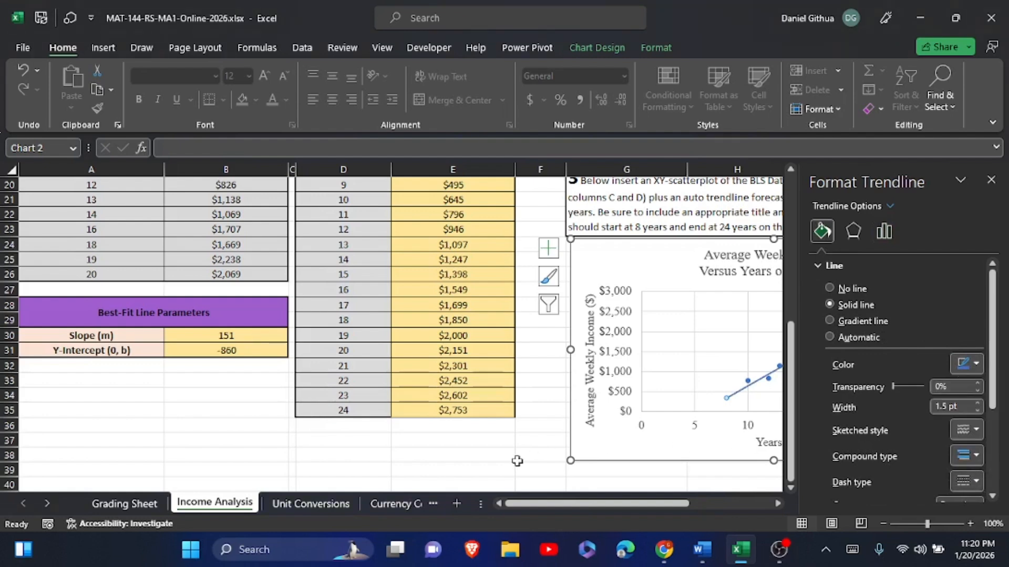
pyautogui.click(517, 458)
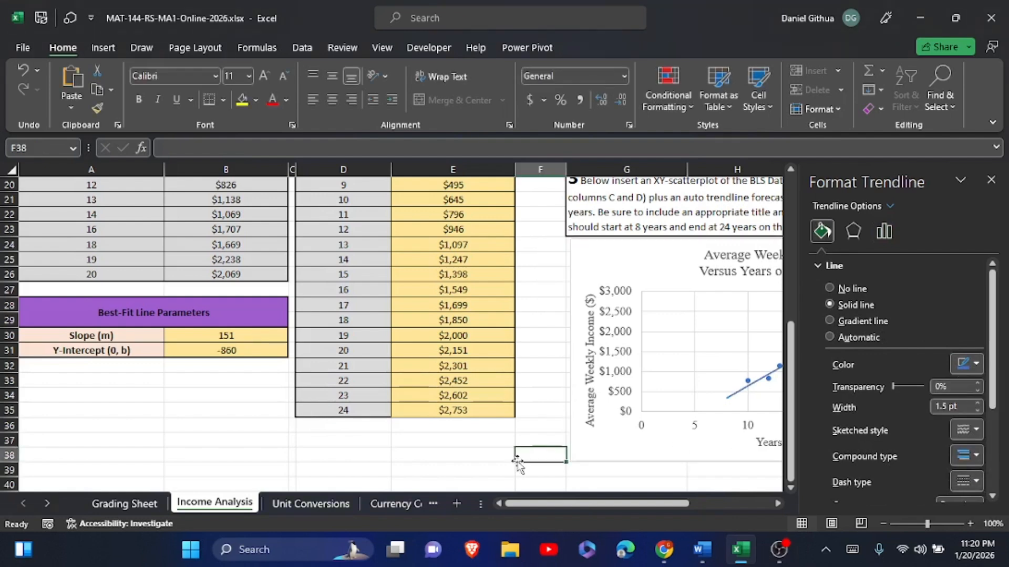
pyautogui.click(990, 180)
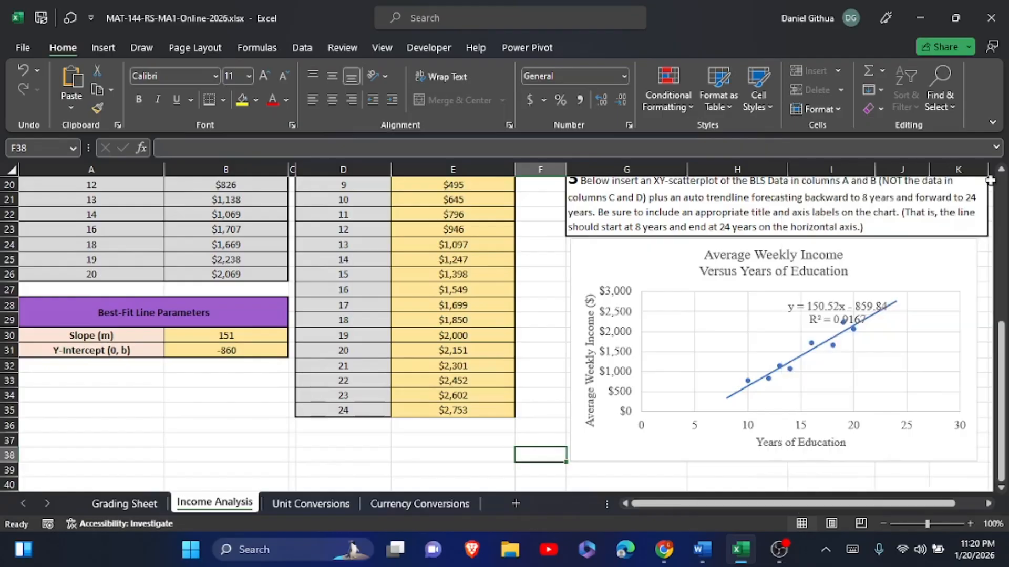
pyautogui.scroll(6, 990, 180)
pyautogui.scroll(-8, 990, 180)
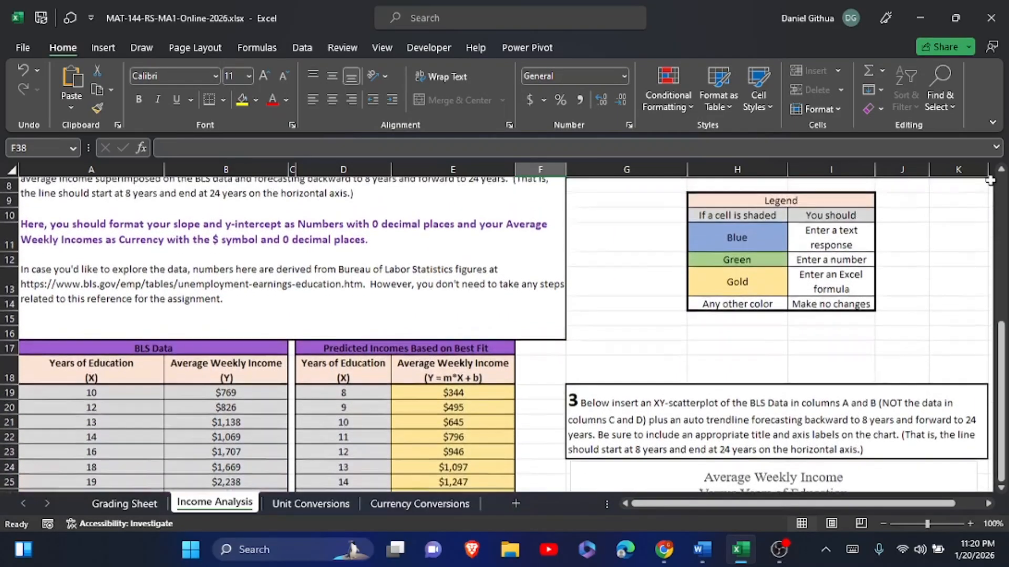
pyautogui.scroll(-1, 990, 181)
pyautogui.scroll(1, 989, 180)
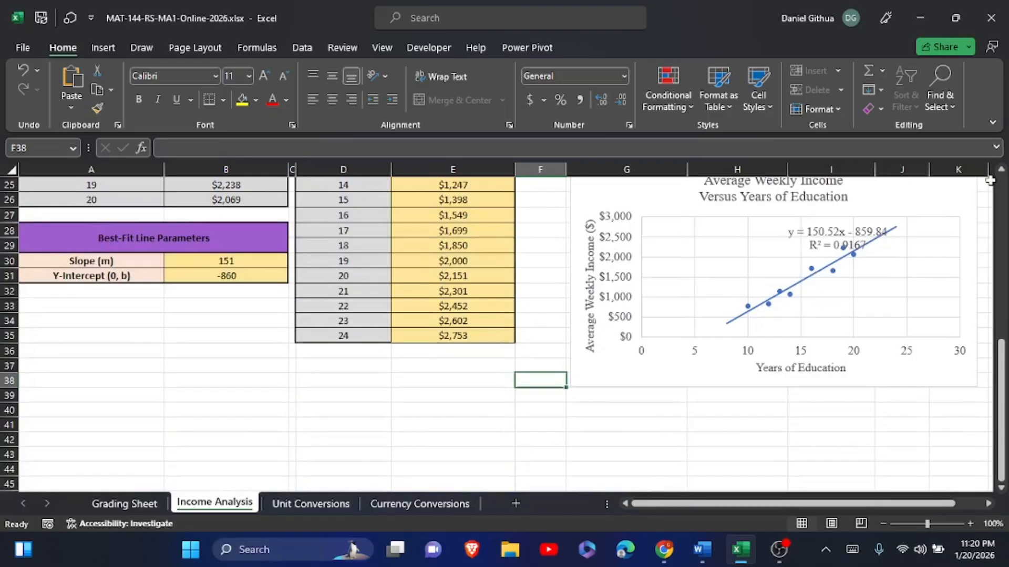
pyautogui.scroll(4, 990, 180)
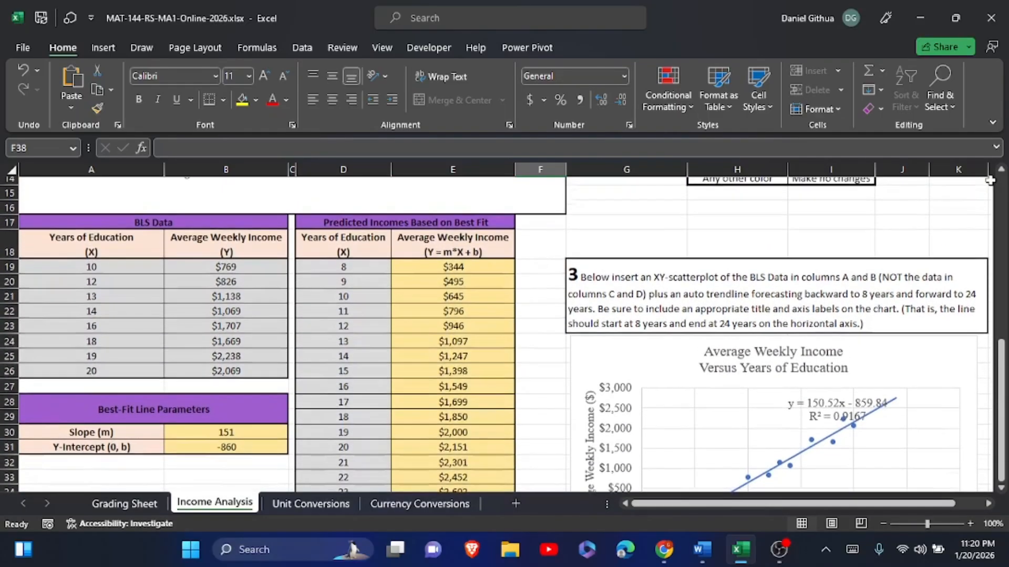